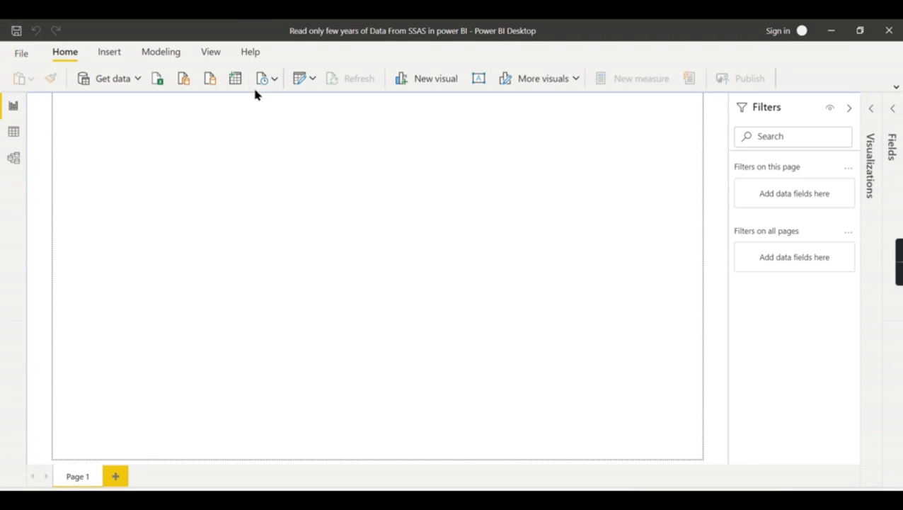
# Start an Analysis Services connection and paste in the server name copied from SSMS.
pyautogui.click(138, 79)
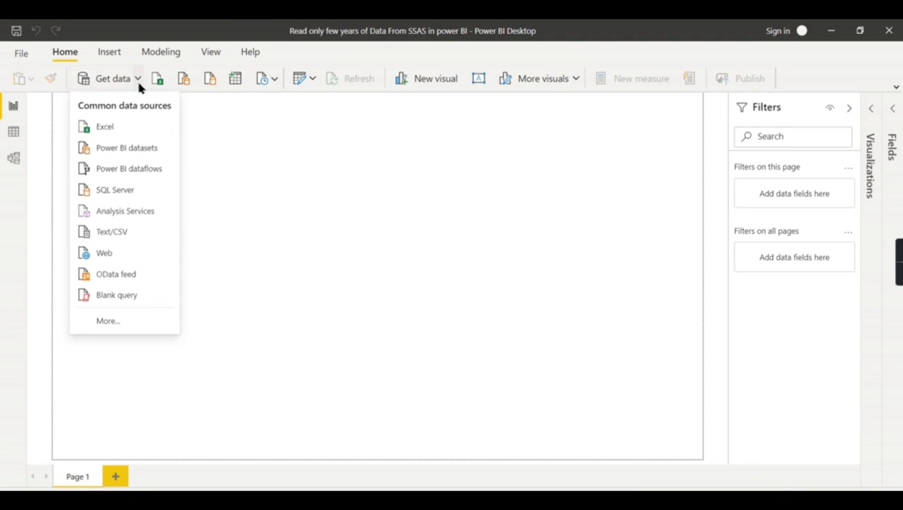
pyautogui.click(138, 212)
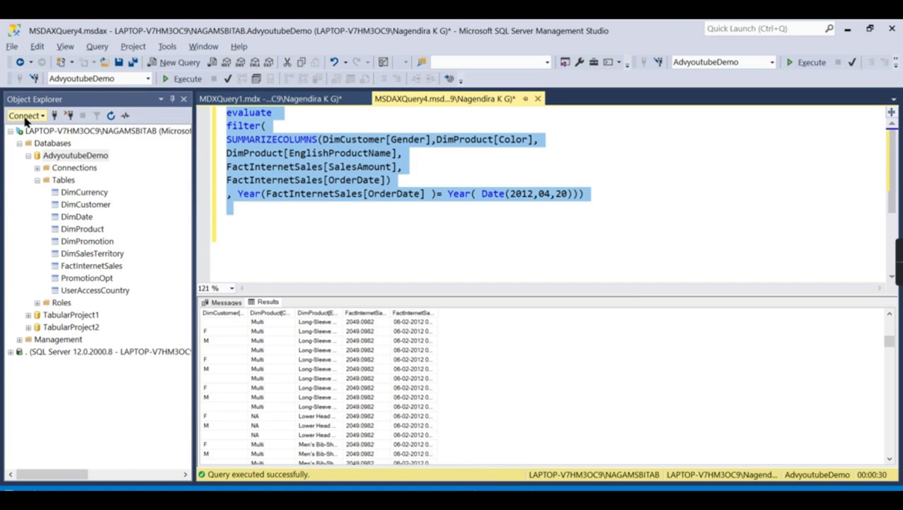
pyautogui.click(25, 115)
pyautogui.click(53, 145)
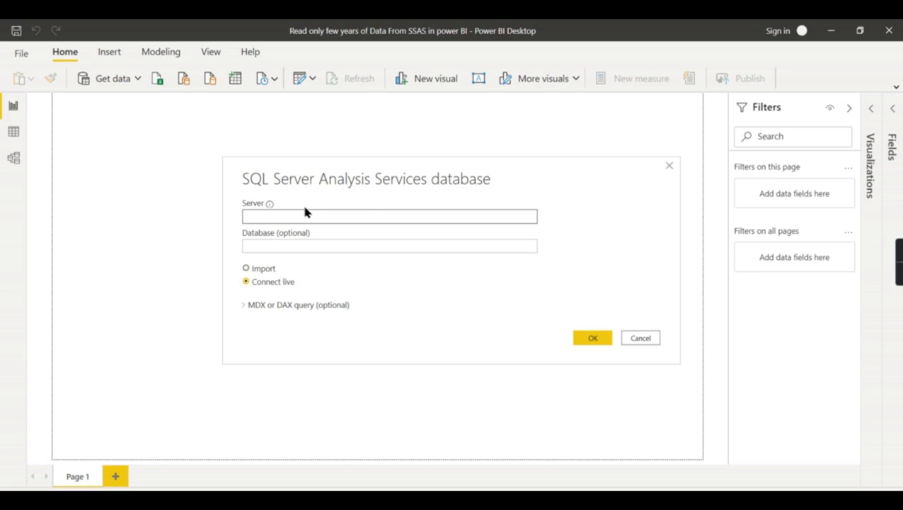
pyautogui.click(305, 215)
pyautogui.write('LAPTOP-V7HM3OC9\\NAGAMSBITAB')
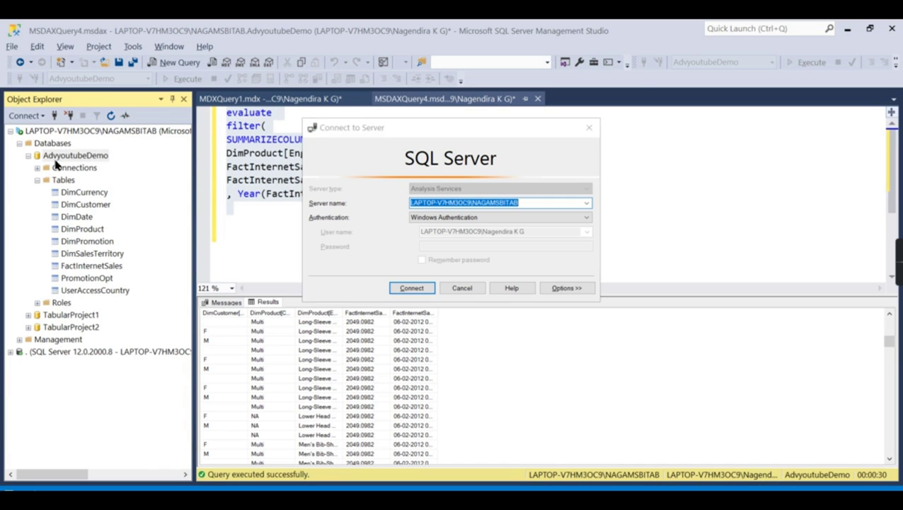
# Copy the AdvyoutubeDemo name in SSMS and paste it into the Database field.
pyautogui.click(589, 128)
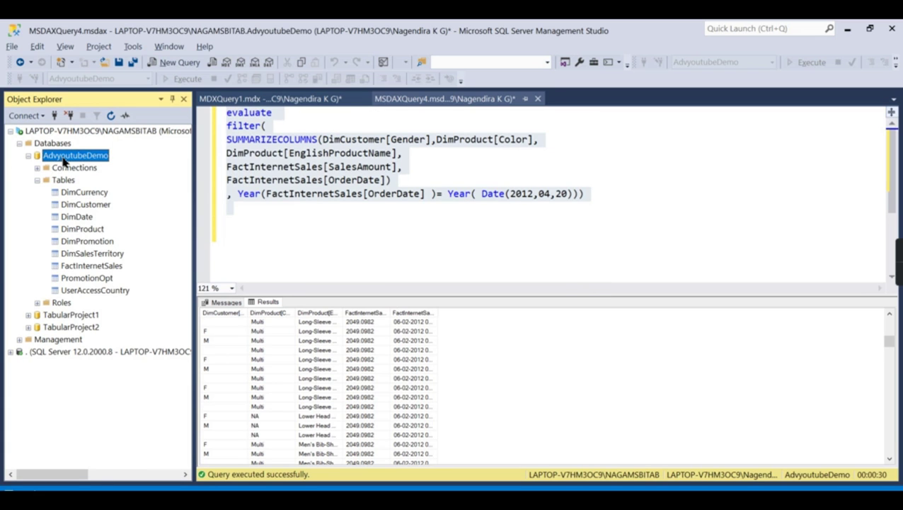
pyautogui.click(63, 159)
pyautogui.hotkey('ctrl', 'c')
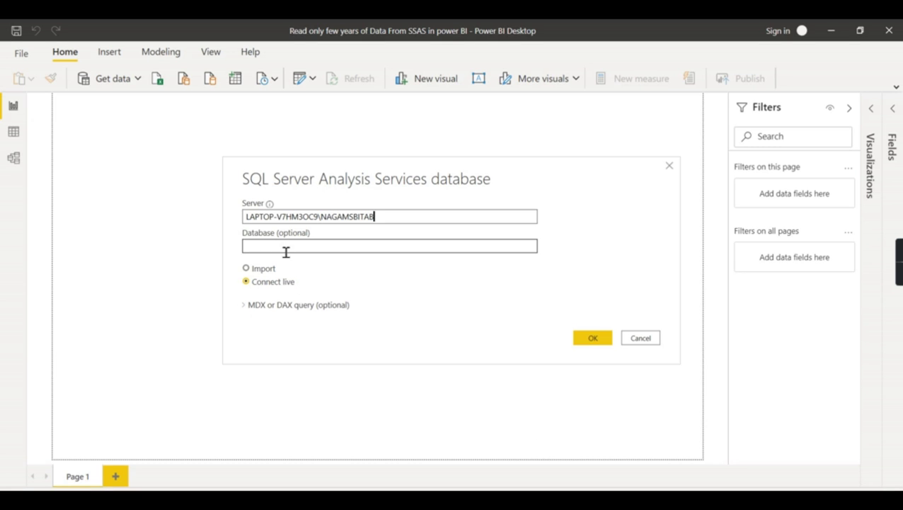
pyautogui.click(286, 253)
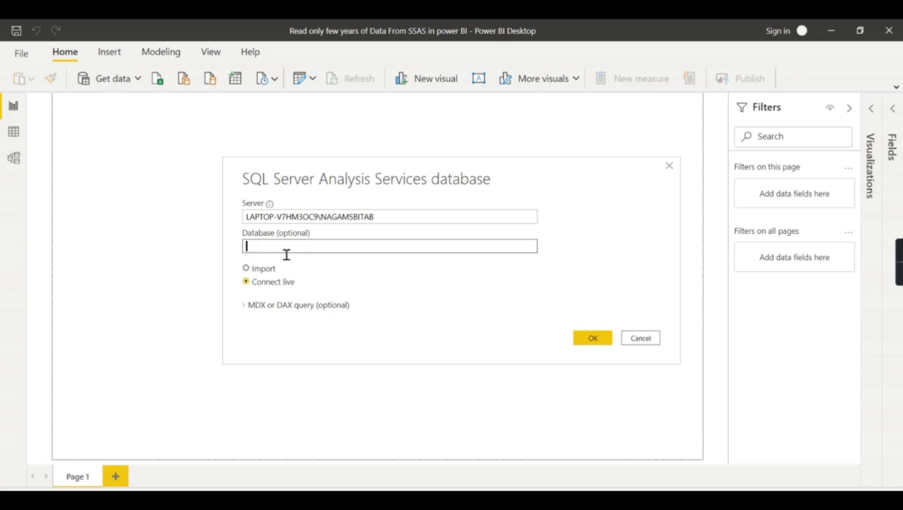
pyautogui.hotkey('ctrl', 'v')
pyautogui.click(247, 305)
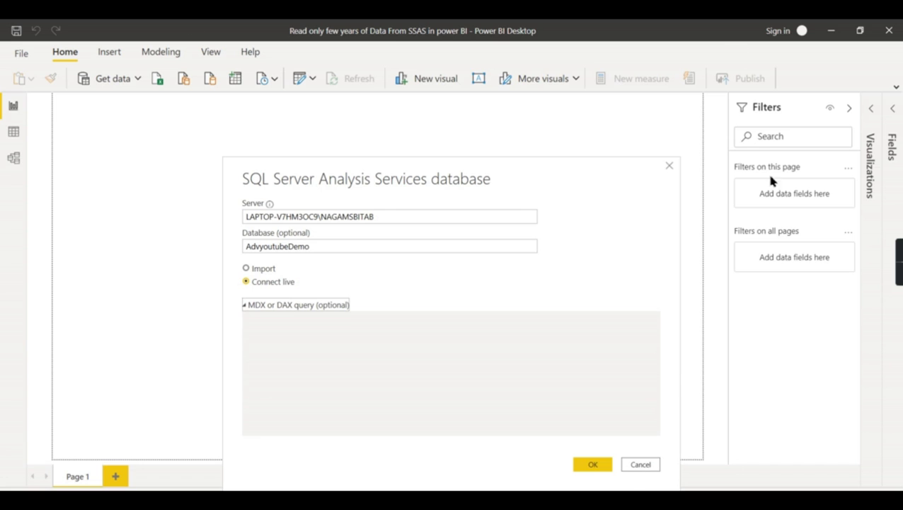
pyautogui.moveTo(431, 172); pyautogui.dragTo(375, 124)
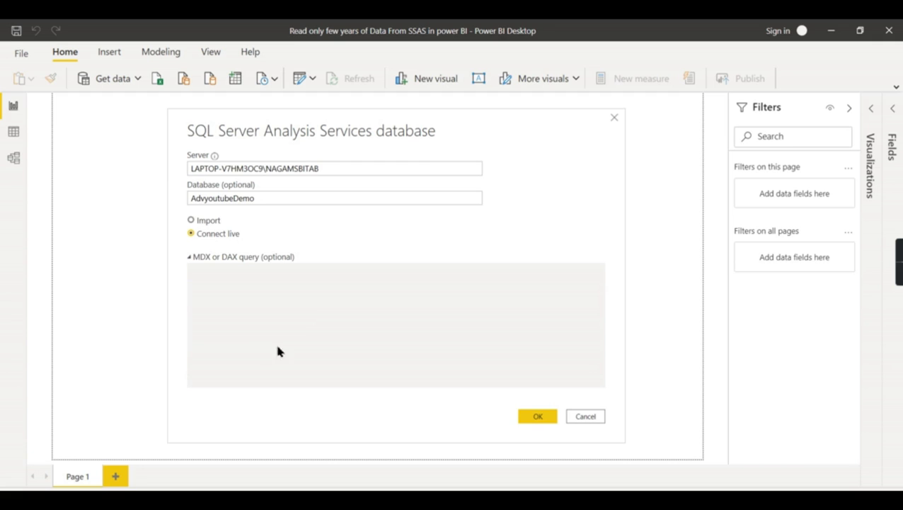
pyautogui.click(210, 221)
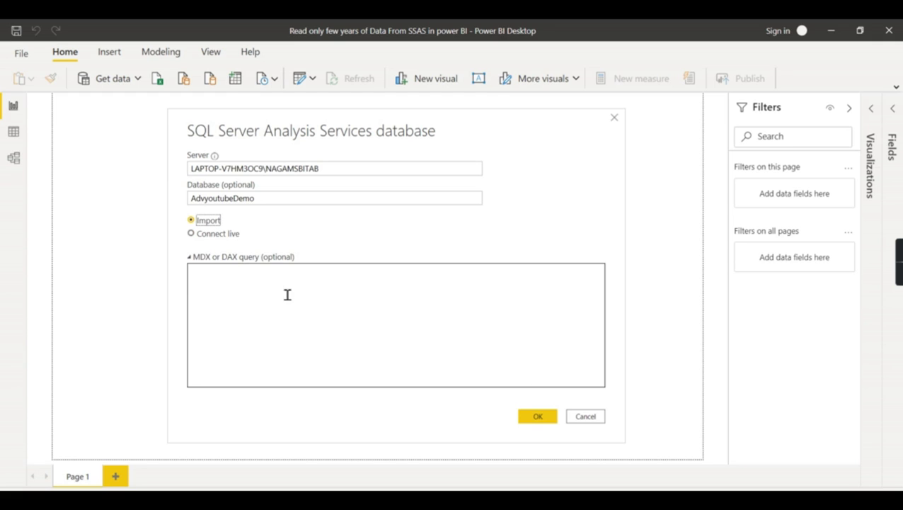
pyautogui.click(291, 172)
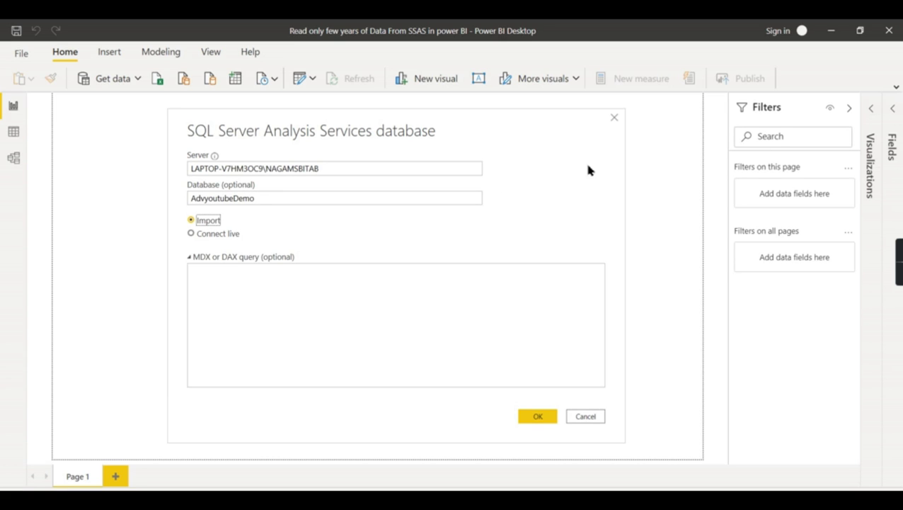
pyautogui.click(214, 234)
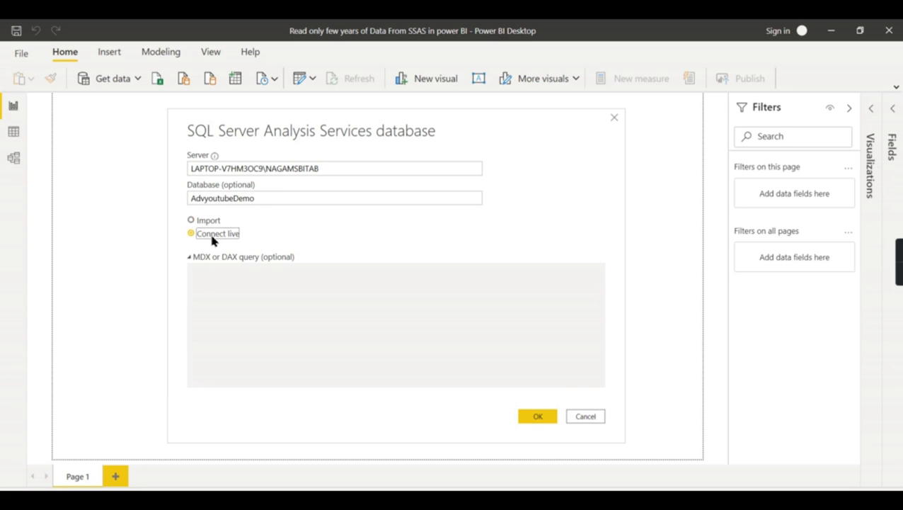
# Connect live to AdvyoutubeDemo, list its tables in Fields, and inspect FactInternetSales in Model view.
pyautogui.click(535, 422)
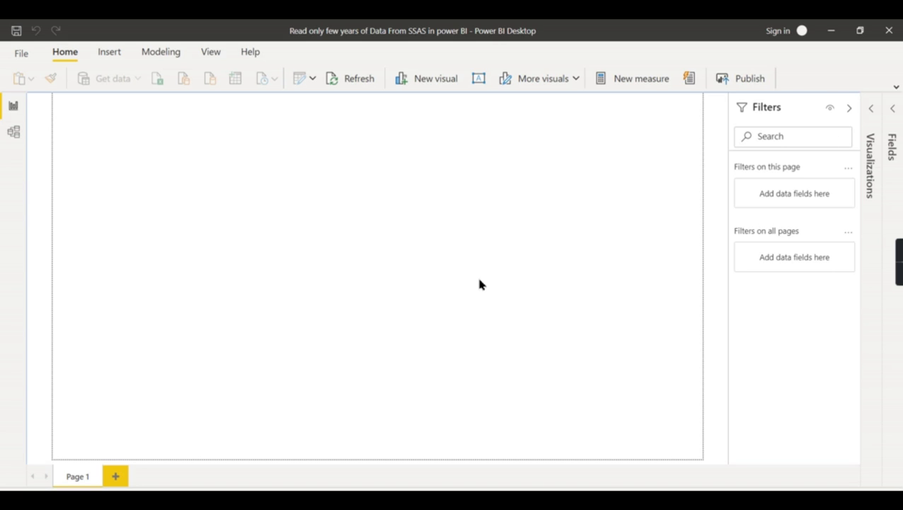
pyautogui.click(894, 109)
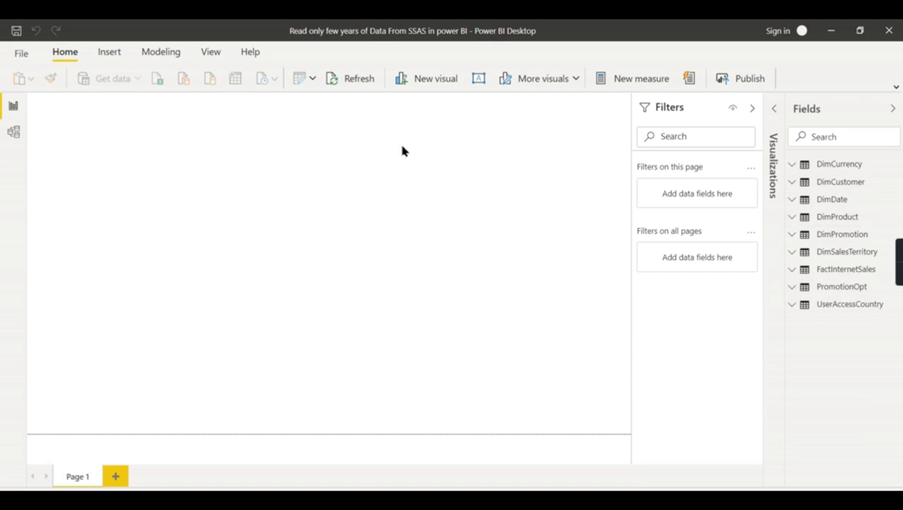
pyautogui.click(12, 134)
pyautogui.scroll(-2, 453, 224)
pyautogui.keyDown('ctrl'); pyautogui.scroll(-3, 481, 369); pyautogui.keyUp('ctrl')
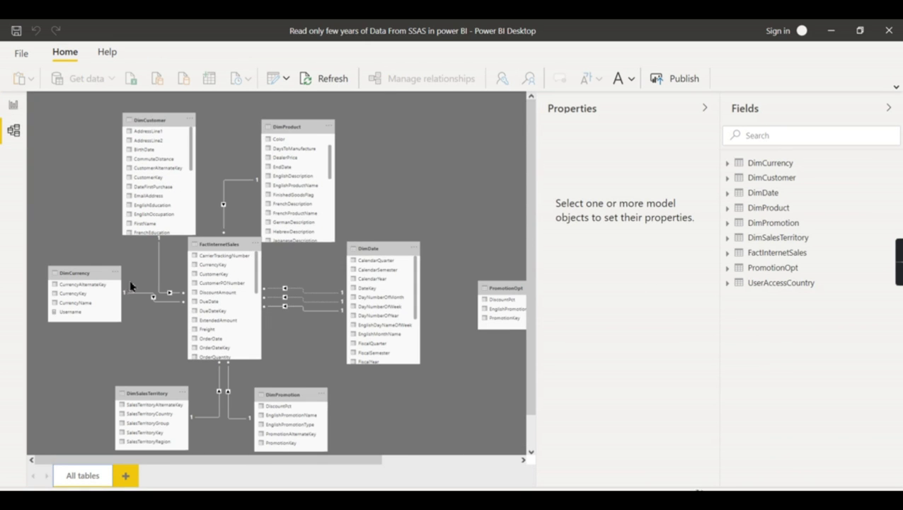
pyautogui.click(223, 242)
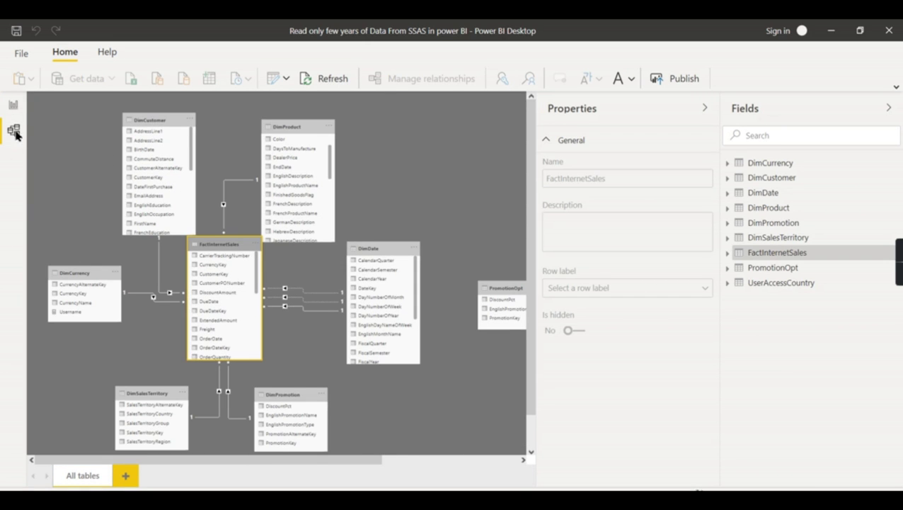
pyautogui.click(16, 105)
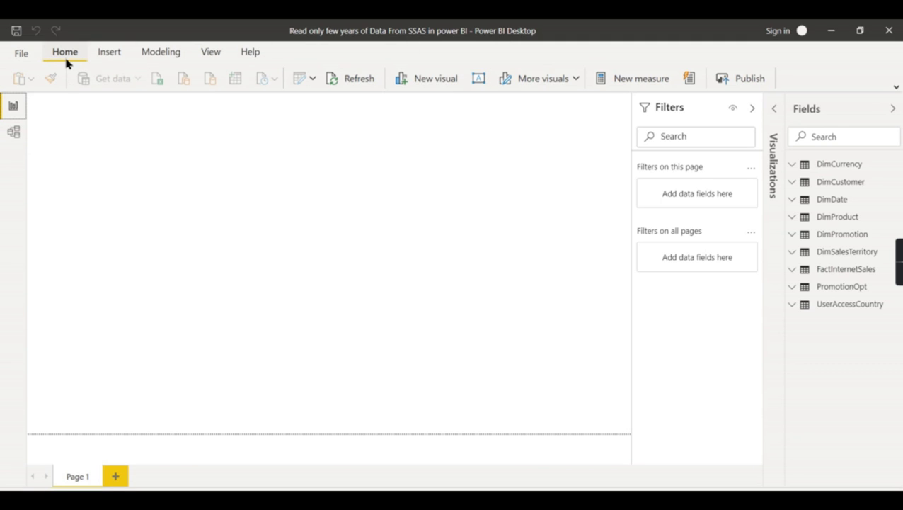
# Close the report without saving and relaunch Power BI Desktop to a blank untitled report.
pyautogui.click(888, 30)
pyautogui.click(510, 288)
pyautogui.press('super')
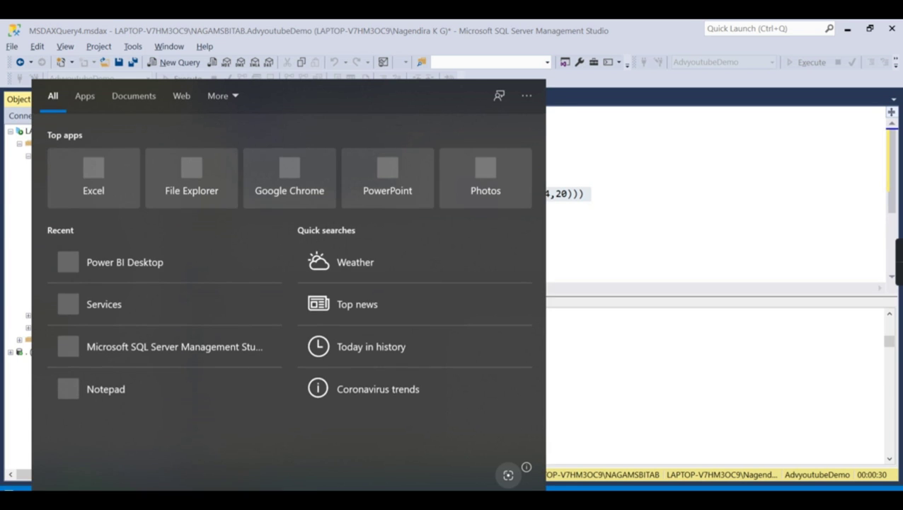
pyautogui.write('power')
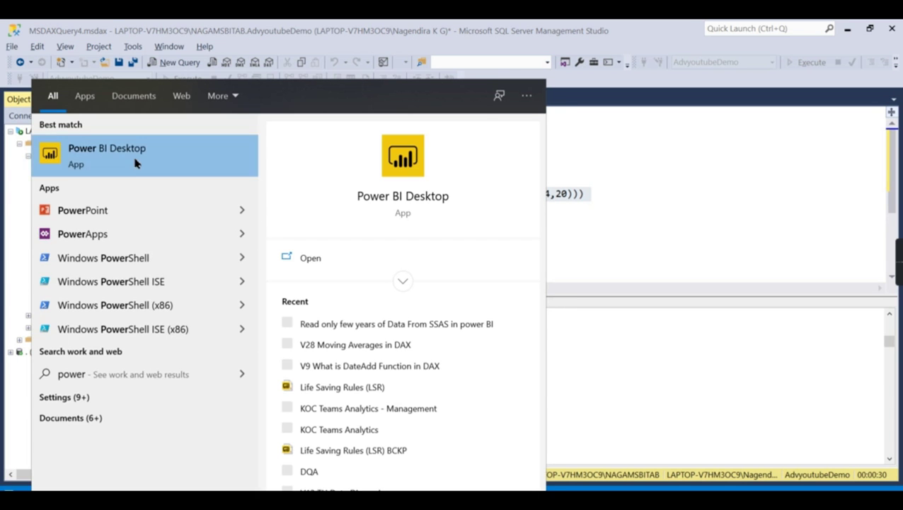
pyautogui.click(135, 157)
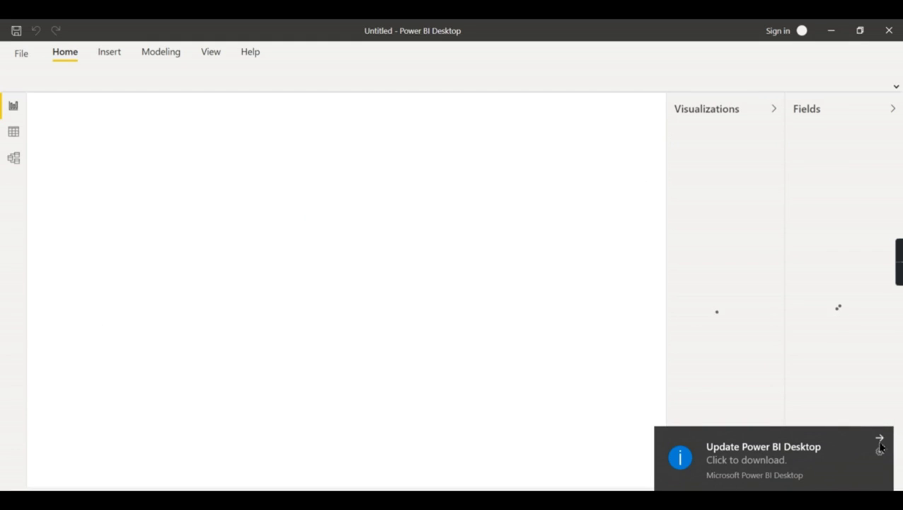
pyautogui.click(879, 437)
pyautogui.click(800, 80)
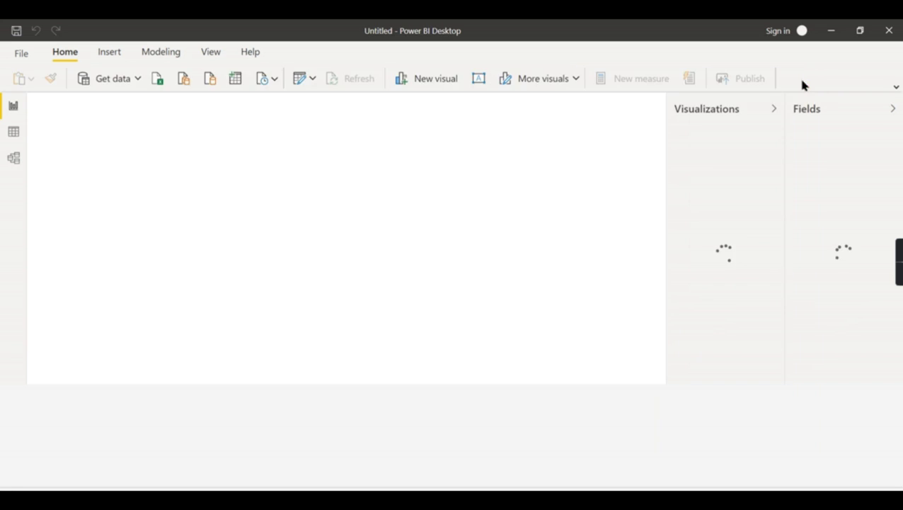
pyautogui.click(893, 108)
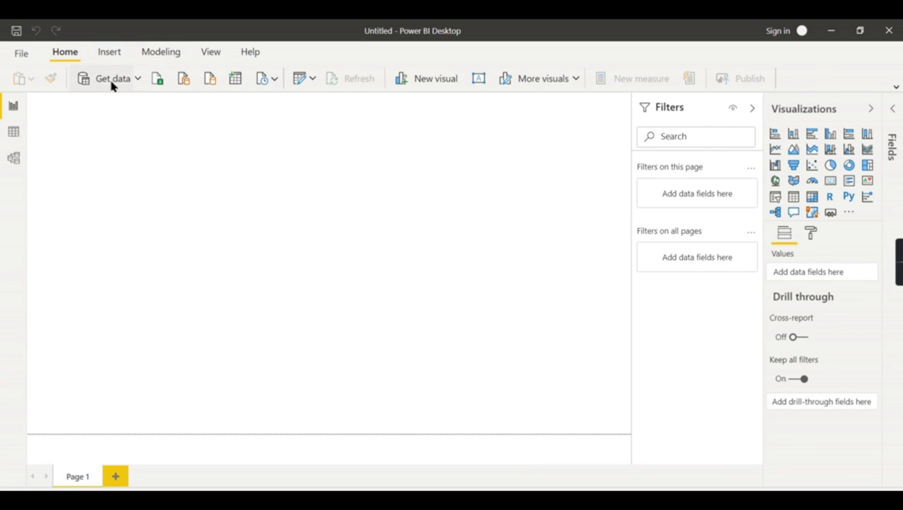
# Start a new Analysis Services connection with AdvyoutubeDemo as the database.
pyautogui.click(139, 79)
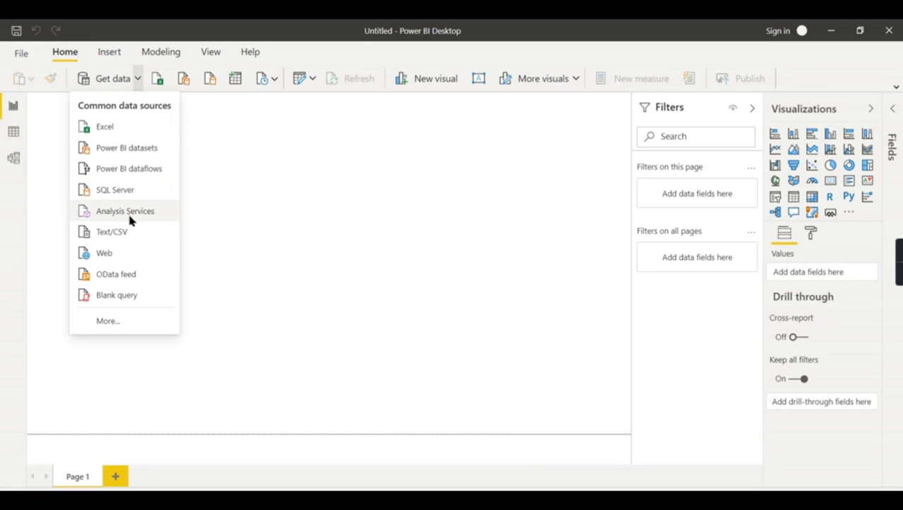
pyautogui.click(130, 212)
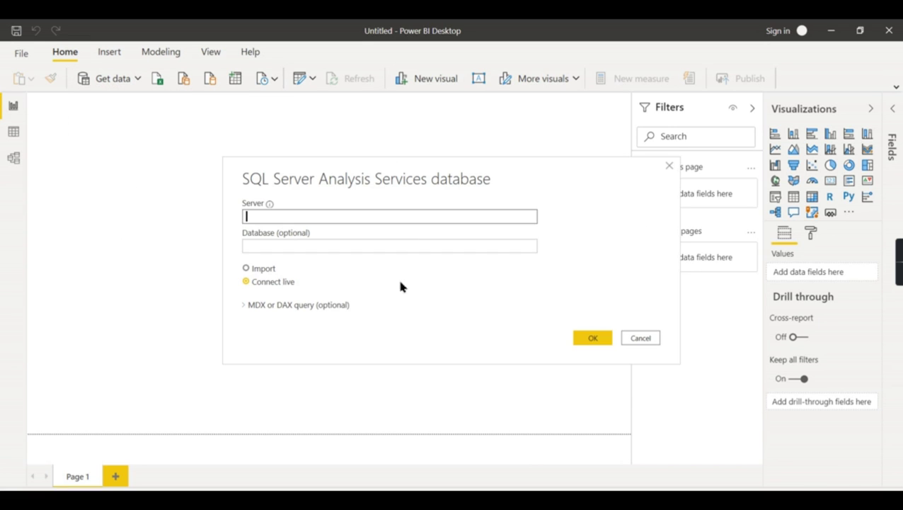
pyautogui.click(298, 246)
pyautogui.write('AdvyoutubeDemo')
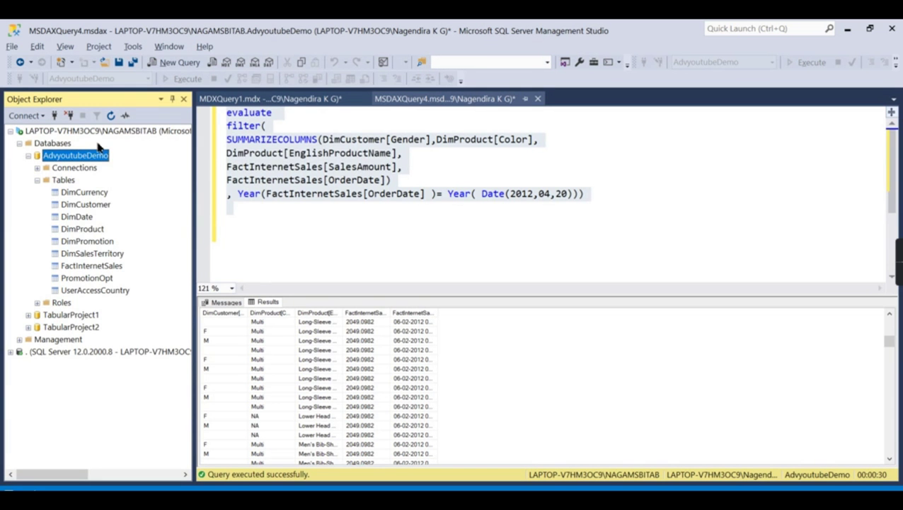
# Paste the tabular server name copied from SSMS, choose Import mode, and connect.
pyautogui.rightClick(103, 131)
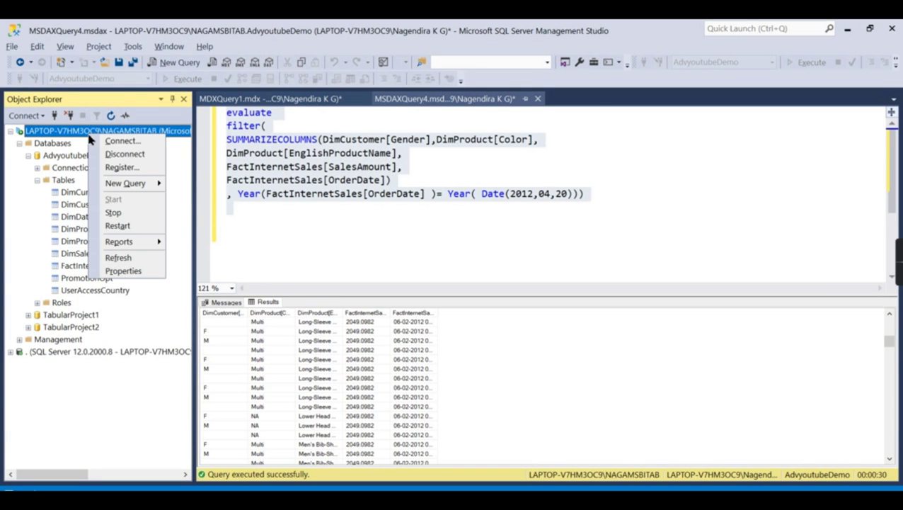
pyautogui.click(120, 140)
pyautogui.moveTo(537, 196); pyautogui.dragTo(213, 185)
pyautogui.hotkey('ctrl', 'c')
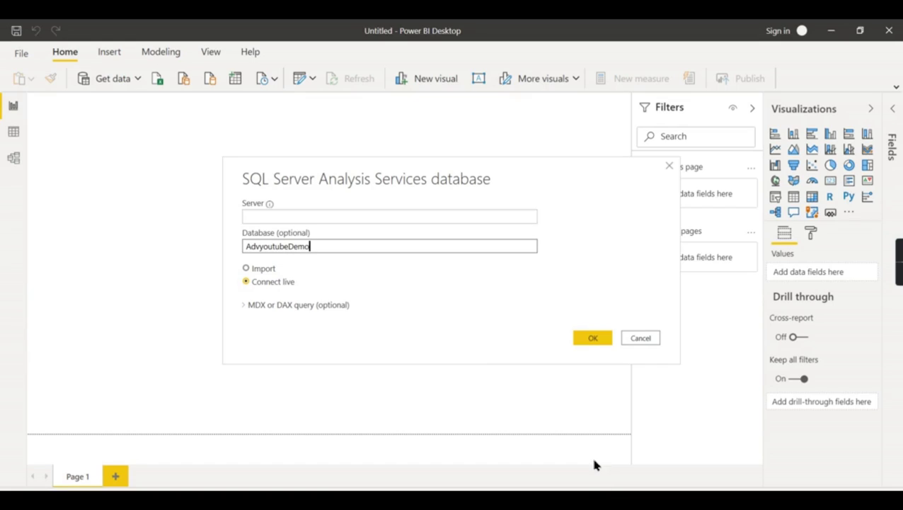
pyautogui.click(300, 219)
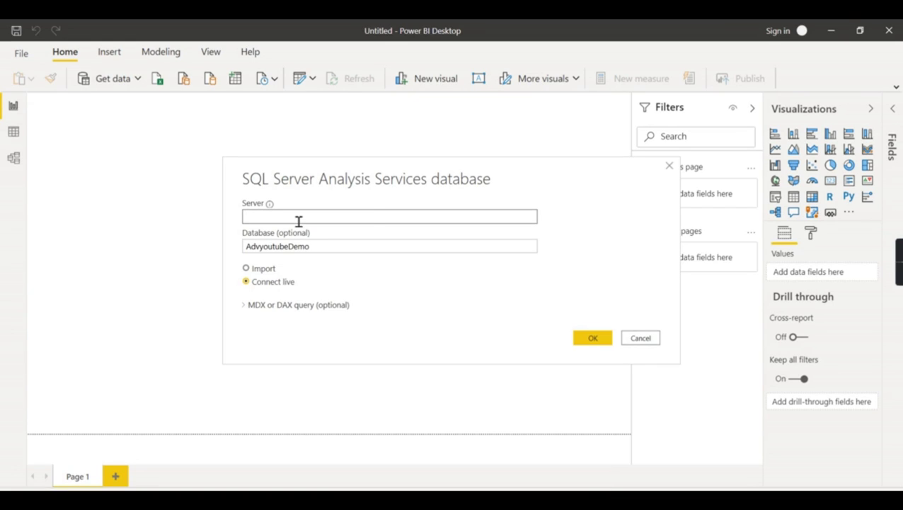
pyautogui.hotkey('ctrl', 'v')
pyautogui.click(264, 271)
pyautogui.click(592, 339)
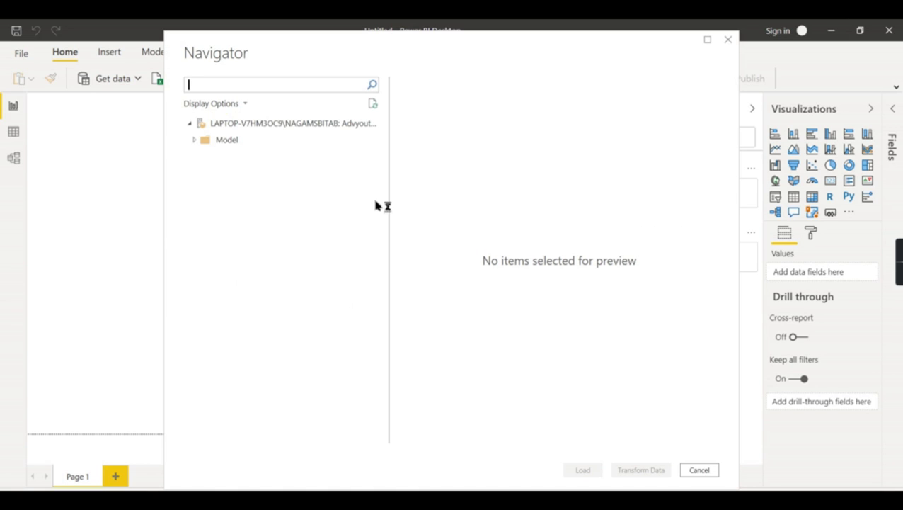
# Expand the Model folder and Model cube in Navigator to list its tables.
pyautogui.click(196, 140)
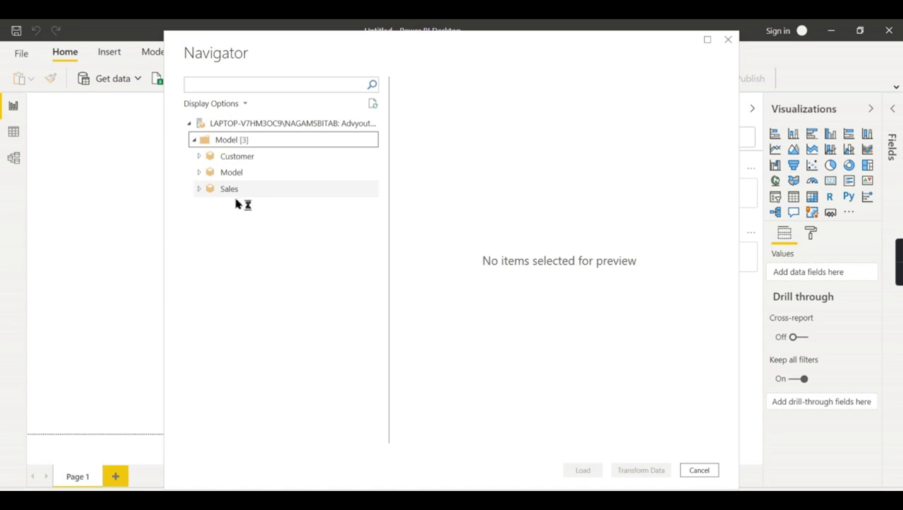
pyautogui.click(200, 174)
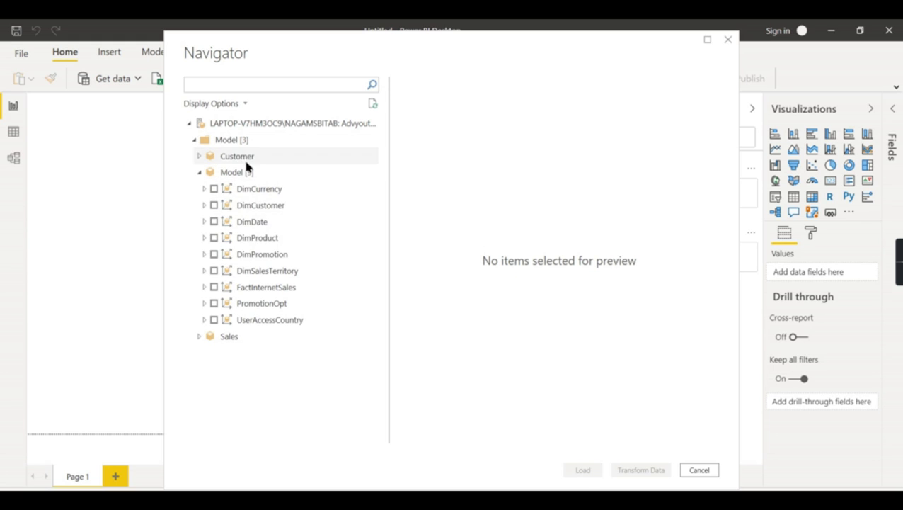
pyautogui.click(206, 190)
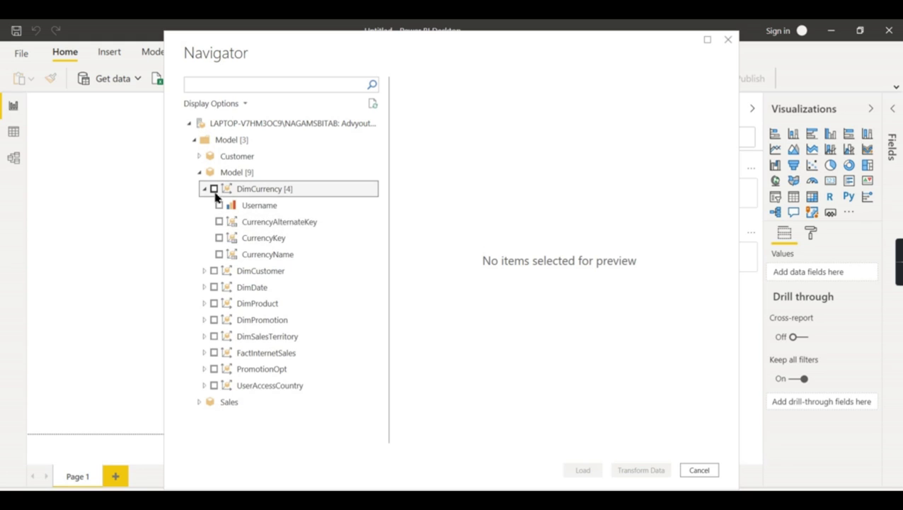
pyautogui.click(206, 190)
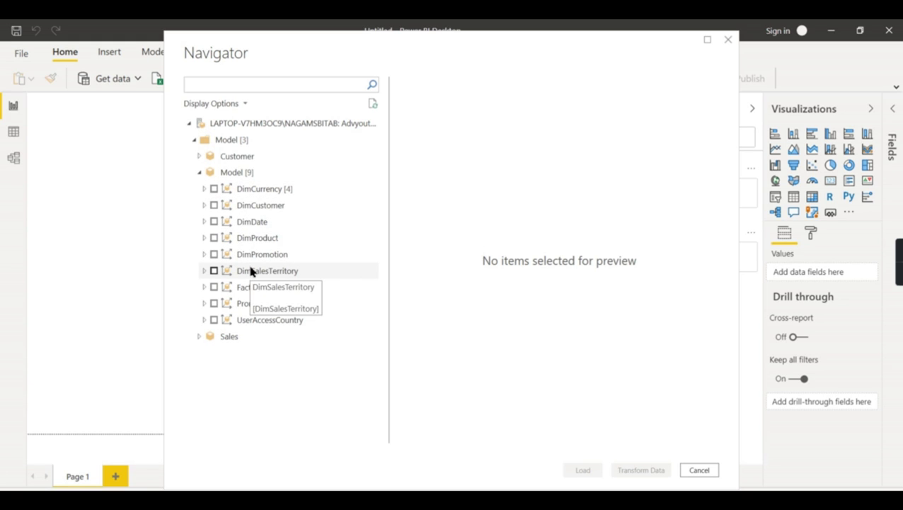
pyautogui.moveTo(371, 39); pyautogui.dragTo(300, 31)
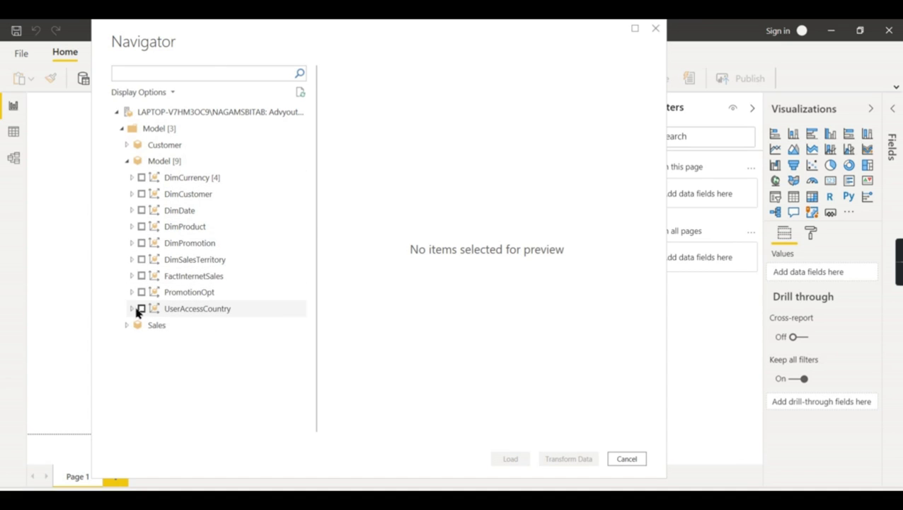
# Tick SalesAmount from FactInternetSales.
pyautogui.click(133, 276)
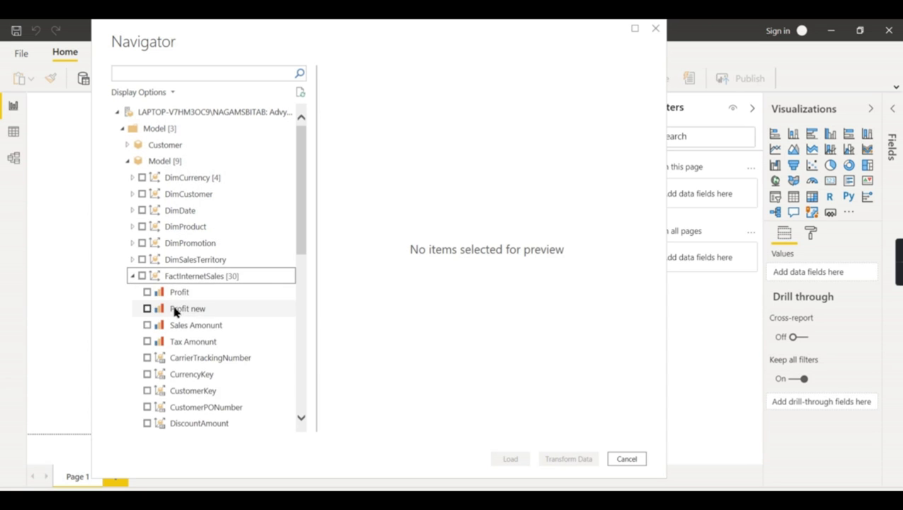
pyautogui.scroll(-1, 181, 329)
pyautogui.scroll(-2, 261, 279)
pyautogui.scroll(-4, 229, 288)
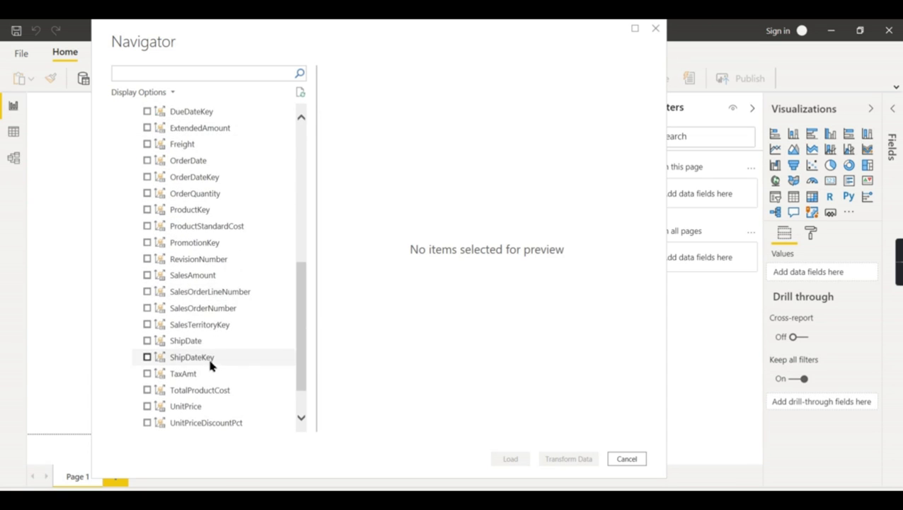
pyautogui.scroll(-1, 226, 390)
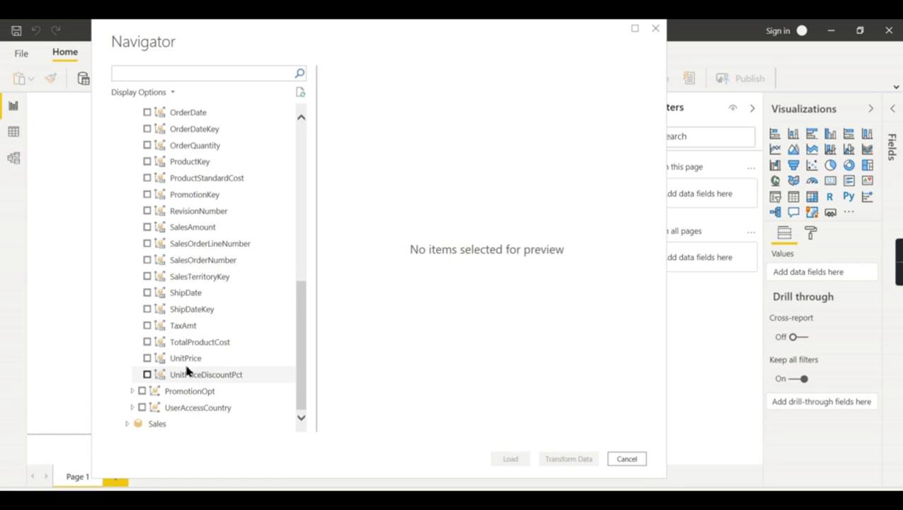
pyautogui.click(147, 227)
pyautogui.scroll(6, 277, 187)
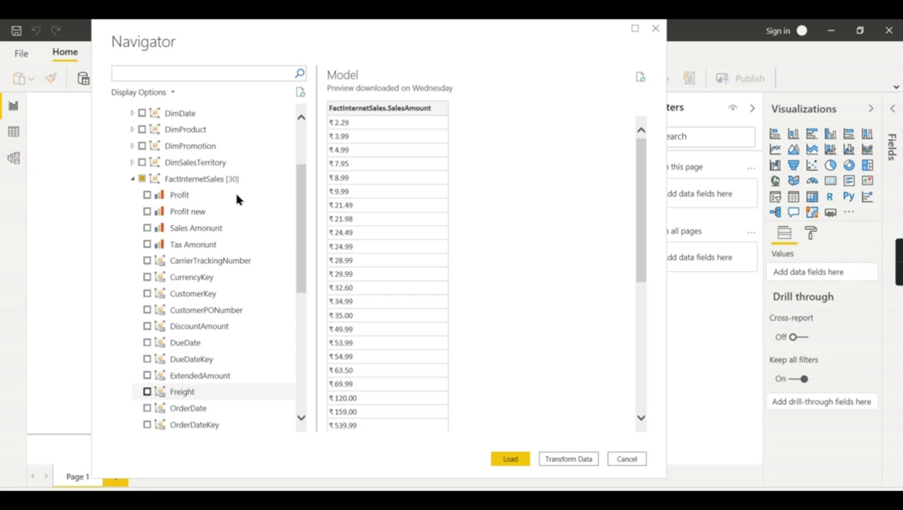
pyautogui.click(133, 179)
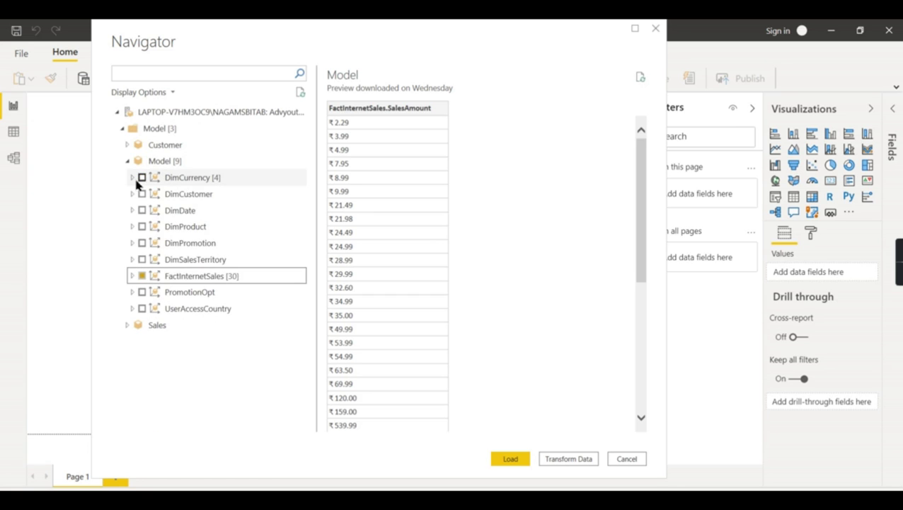
# Tick SalesTerritoryGroup and SalesTerritoryCountry from DimSalesTerritory, and DiscountPct from DimPromotion.
pyautogui.click(132, 259)
pyautogui.click(147, 308)
pyautogui.click(133, 259)
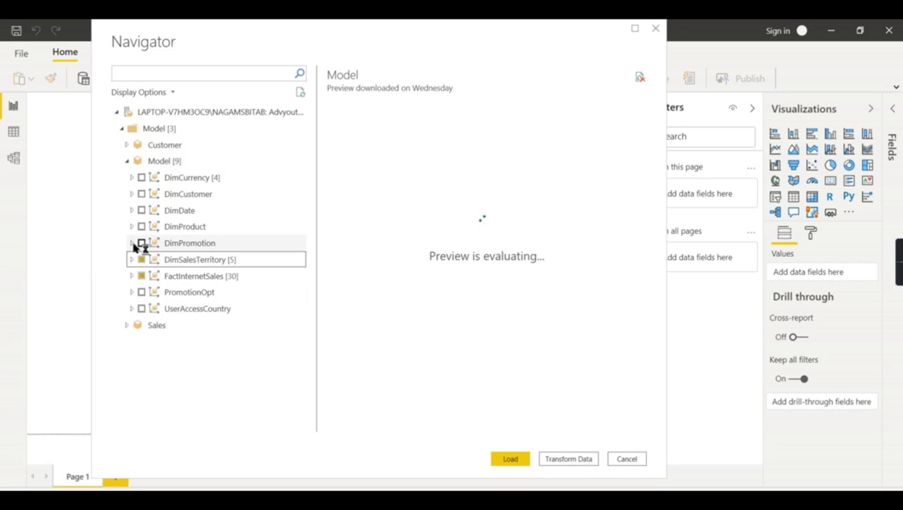
pyautogui.click(133, 243)
pyautogui.click(132, 243)
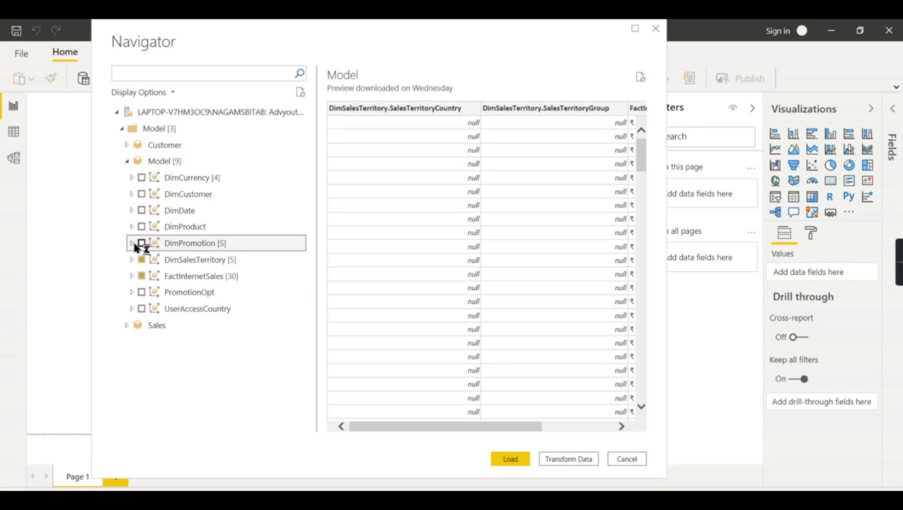
pyautogui.click(132, 243)
pyautogui.click(146, 259)
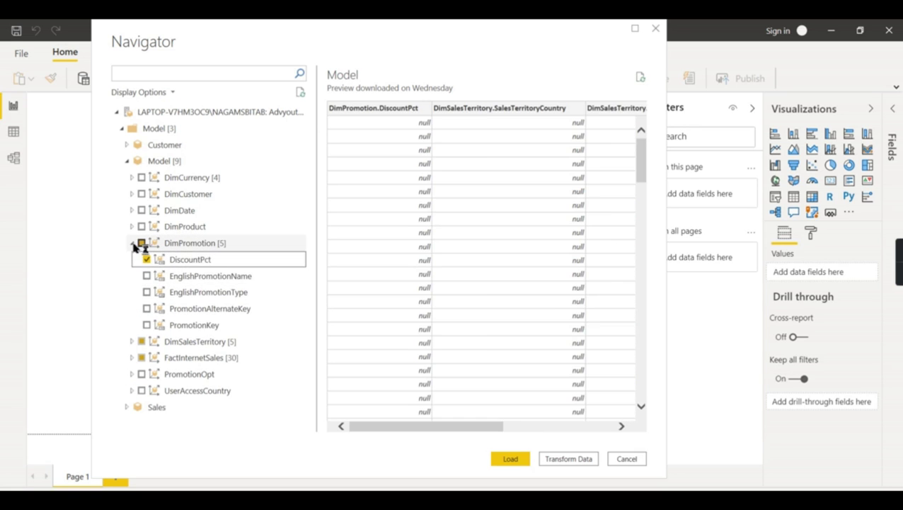
pyautogui.click(132, 243)
# Tick Color, ListPrice and ProductNewName from DimProduct.
pyautogui.click(132, 226)
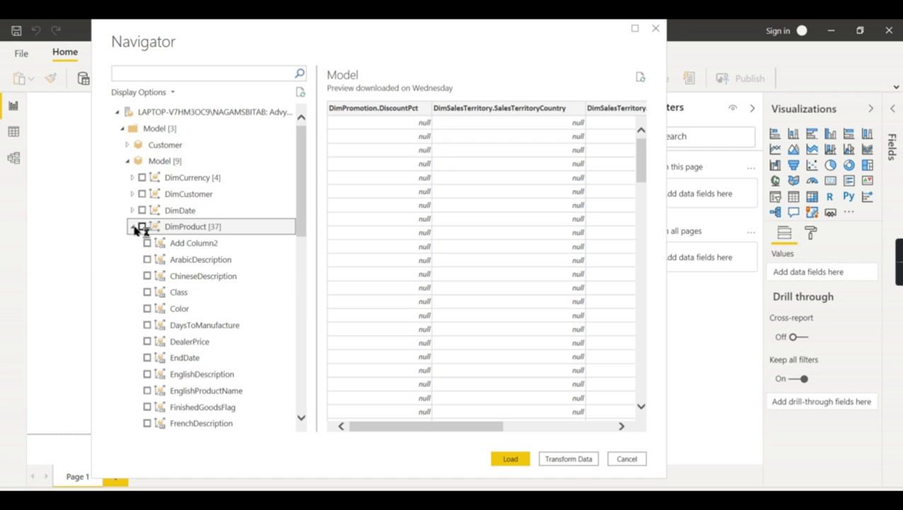
pyautogui.click(147, 308)
pyautogui.scroll(-3, 237, 331)
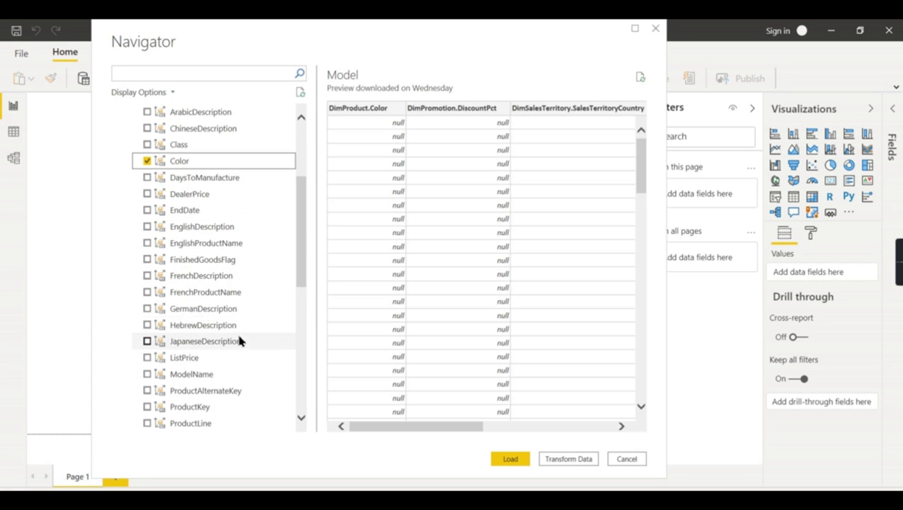
pyautogui.click(147, 357)
pyautogui.scroll(-2, 213, 347)
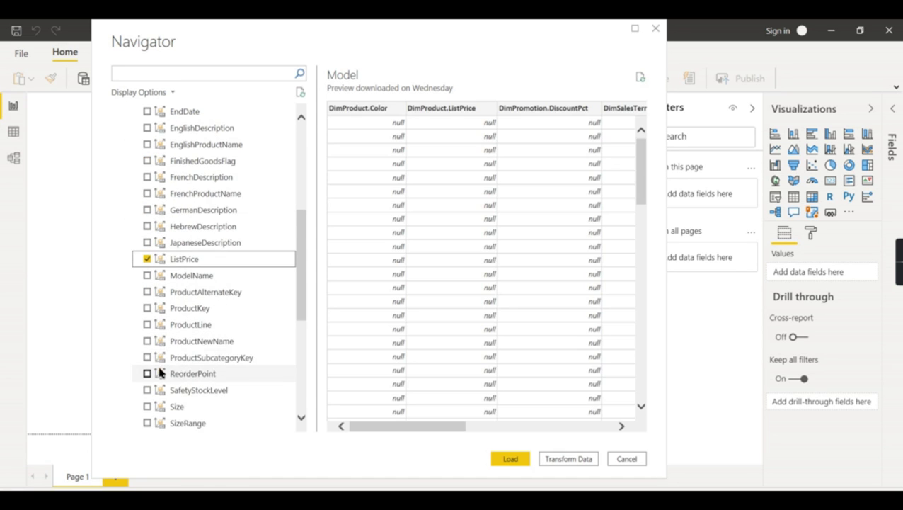
pyautogui.click(148, 342)
pyautogui.click(148, 345)
pyautogui.scroll(4, 198, 264)
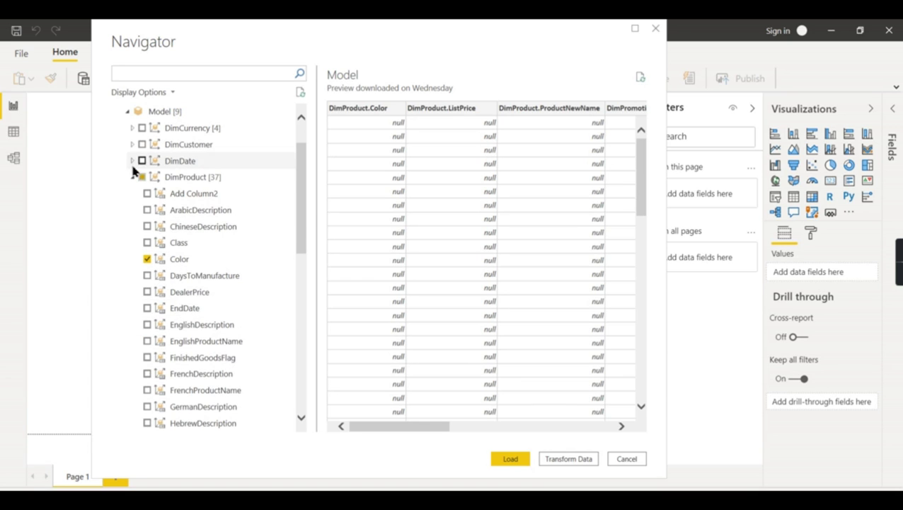
pyautogui.click(133, 177)
pyautogui.moveTo(419, 432); pyautogui.dragTo(463, 427)
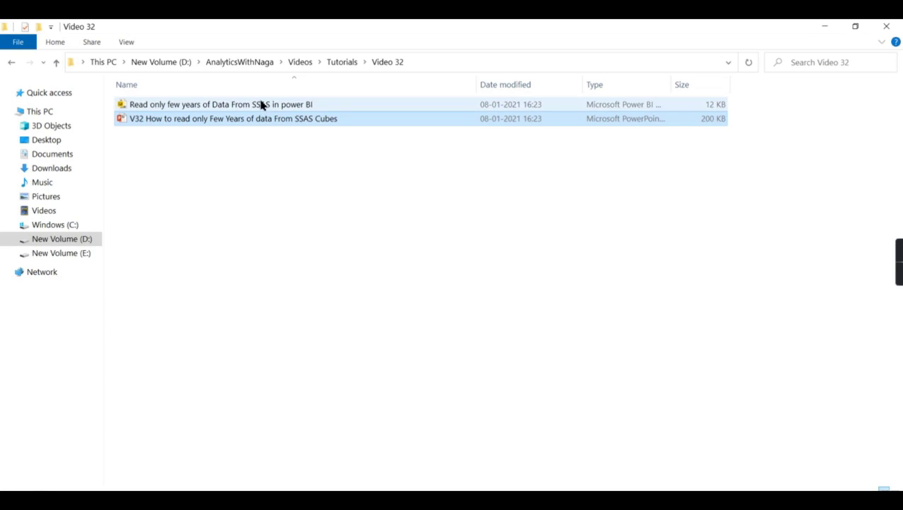
pyautogui.doubleClick(264, 106)
pyautogui.click(826, 27)
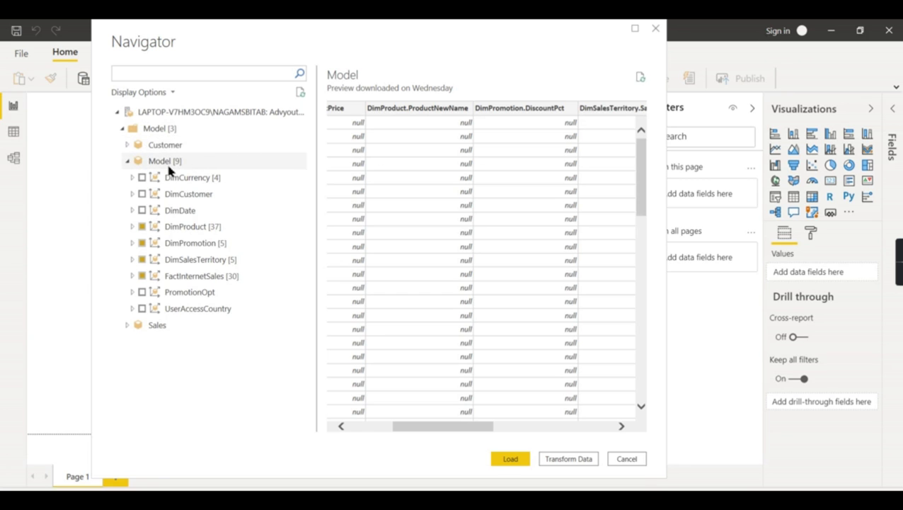
# Open the selected cube fields in Power Query Editor as the Model query.
pyautogui.moveTo(451, 427); pyautogui.dragTo(616, 411)
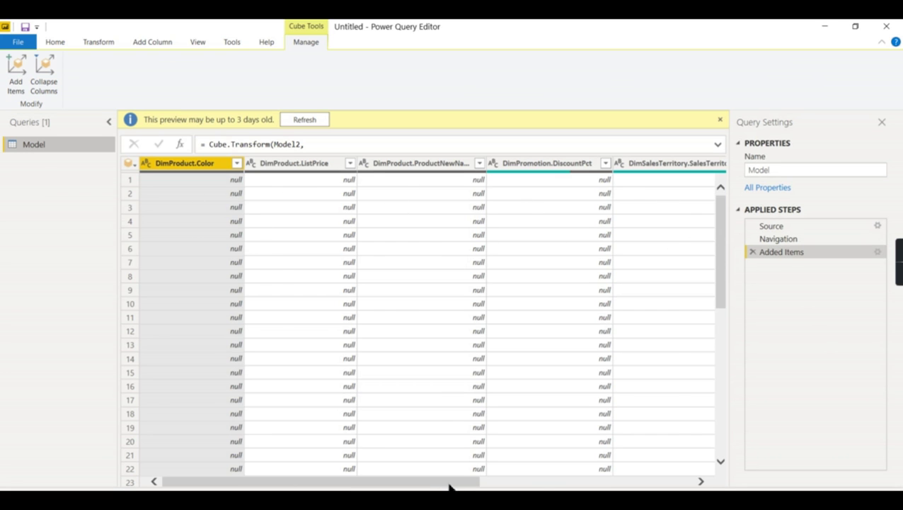
# Scroll the Model query preview grid to review its territory and sales amount rows.
pyautogui.moveTo(450, 486); pyautogui.dragTo(663, 476)
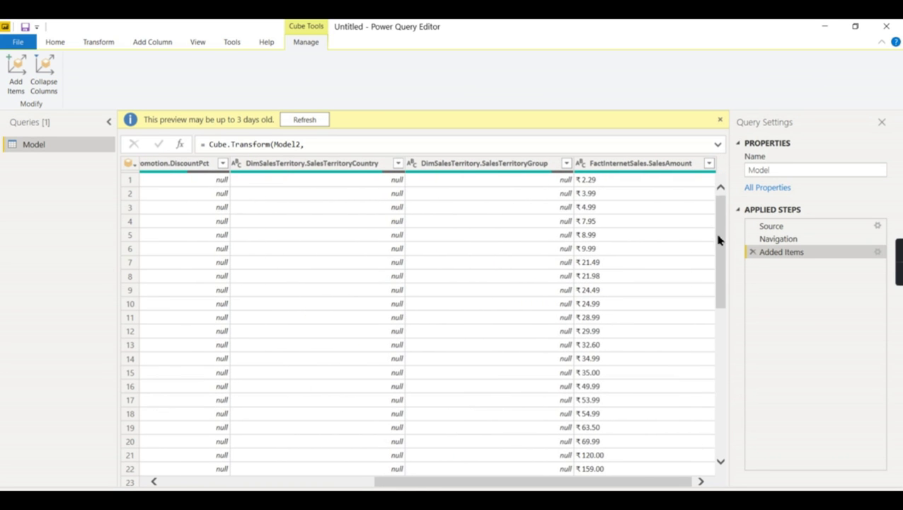
pyautogui.moveTo(719, 241); pyautogui.dragTo(723, 437)
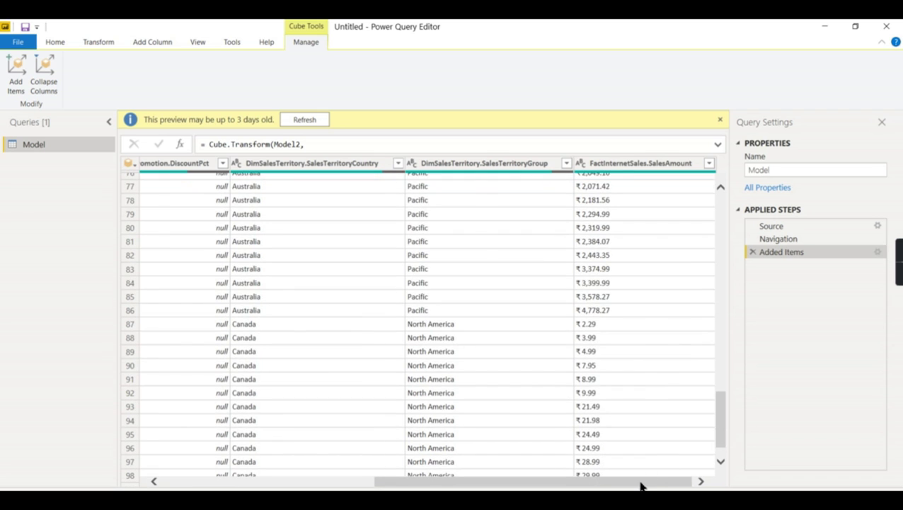
pyautogui.moveTo(640, 486); pyautogui.dragTo(399, 449)
pyautogui.moveTo(722, 418); pyautogui.dragTo(721, 442)
pyautogui.moveTo(444, 486); pyautogui.dragTo(677, 483)
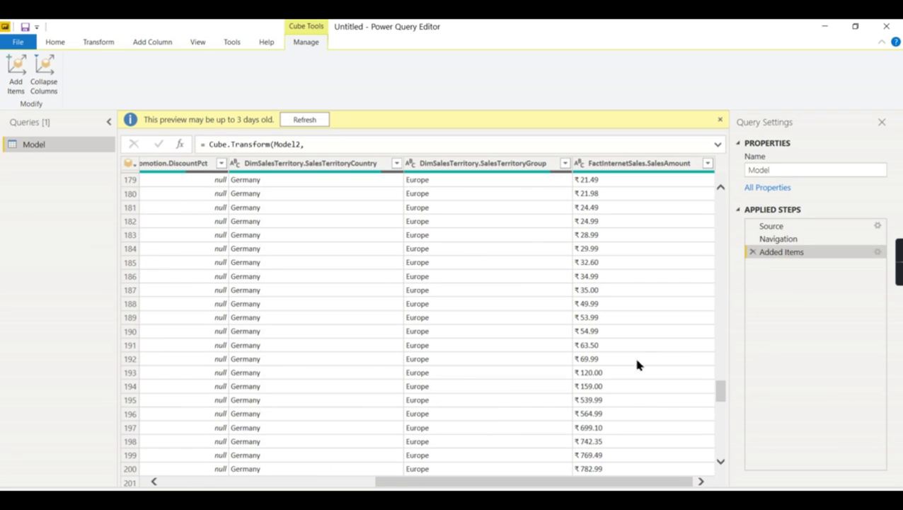
pyautogui.moveTo(725, 385); pyautogui.dragTo(711, 461)
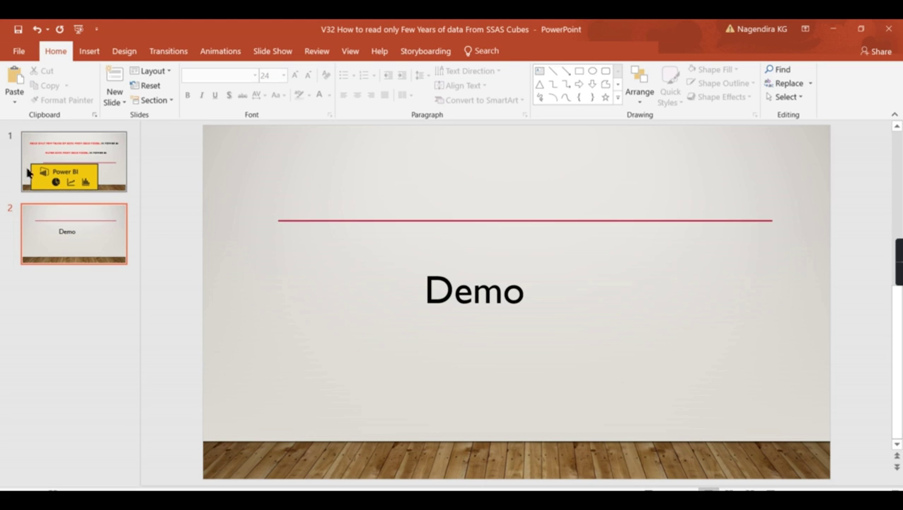
# Show the first slide, then switch to the 'Read only few years of Data From SSAS in power BI' report.
pyautogui.click(30, 172)
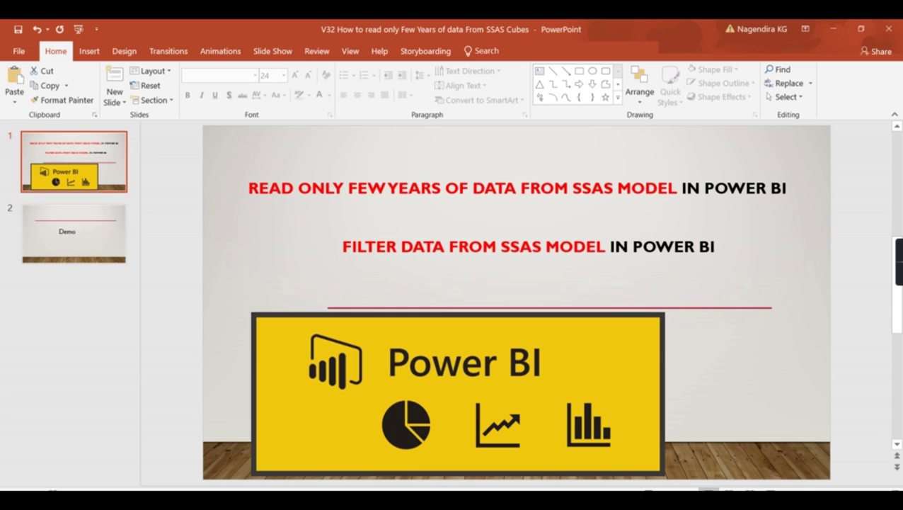
pyautogui.click(603, 469)
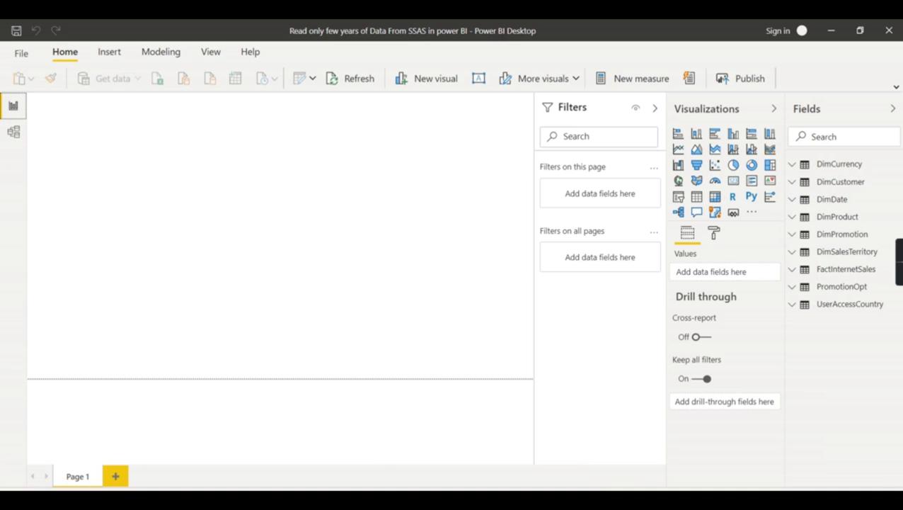
# Switch to the 'Untitled - Power BI Desktop' window from the taskbar.
pyautogui.moveTo(551, 446)
pyautogui.click(461, 442)
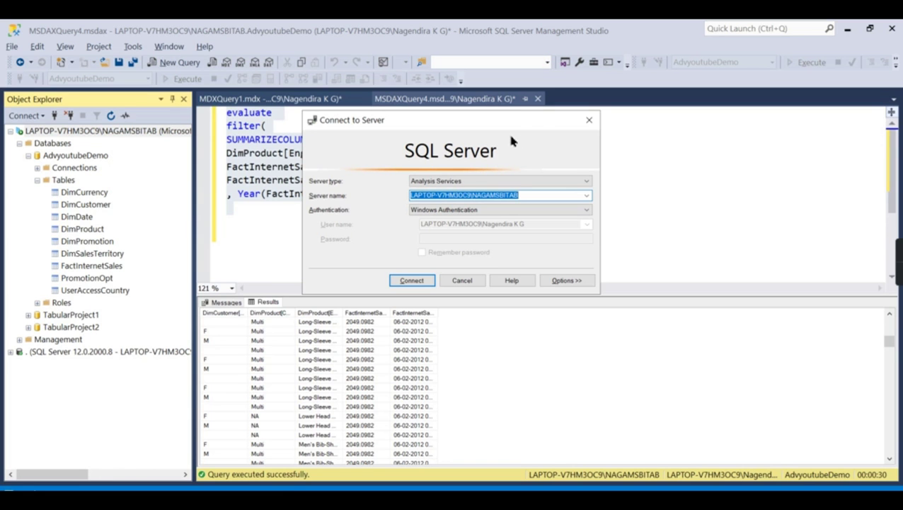
# Dismiss the connection prompt and add a blank line after FactInternetSales[OrderDate]).
pyautogui.click(589, 124)
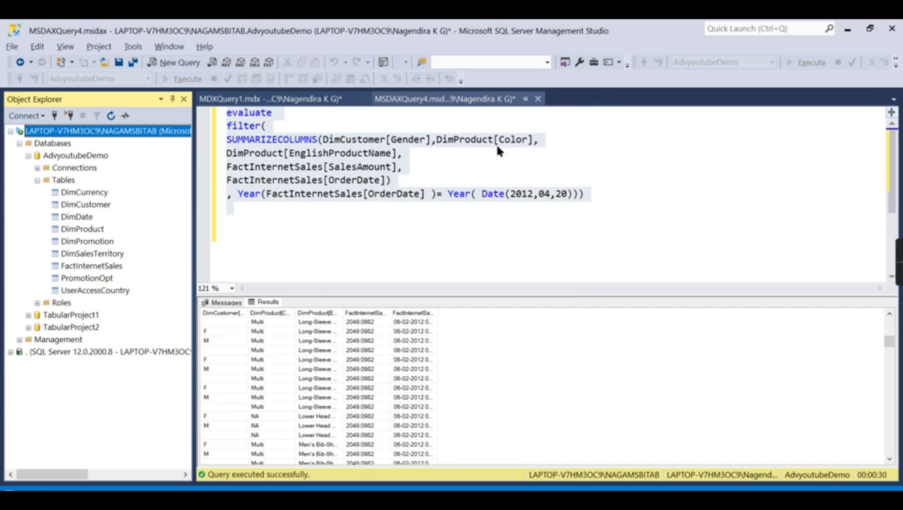
pyautogui.click(362, 239)
pyautogui.moveTo(228, 139); pyautogui.dragTo(388, 182)
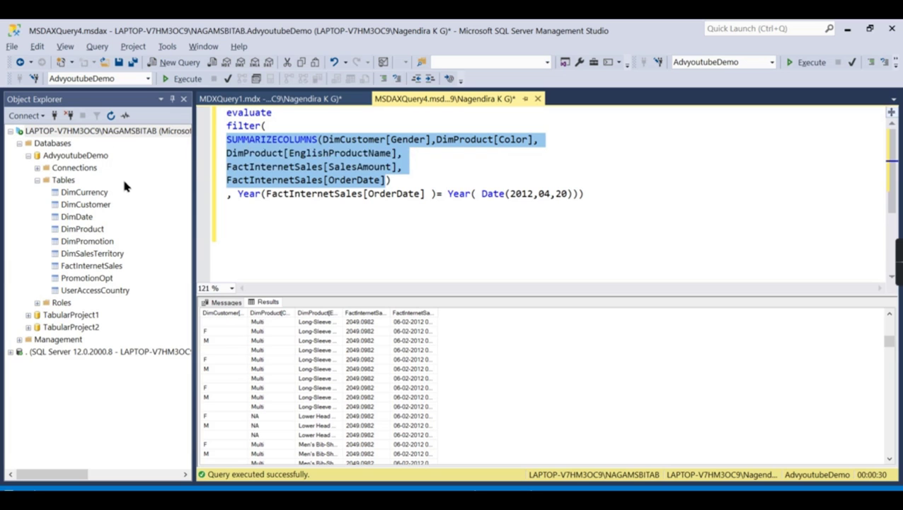
pyautogui.click(398, 182)
pyautogui.press('Return')
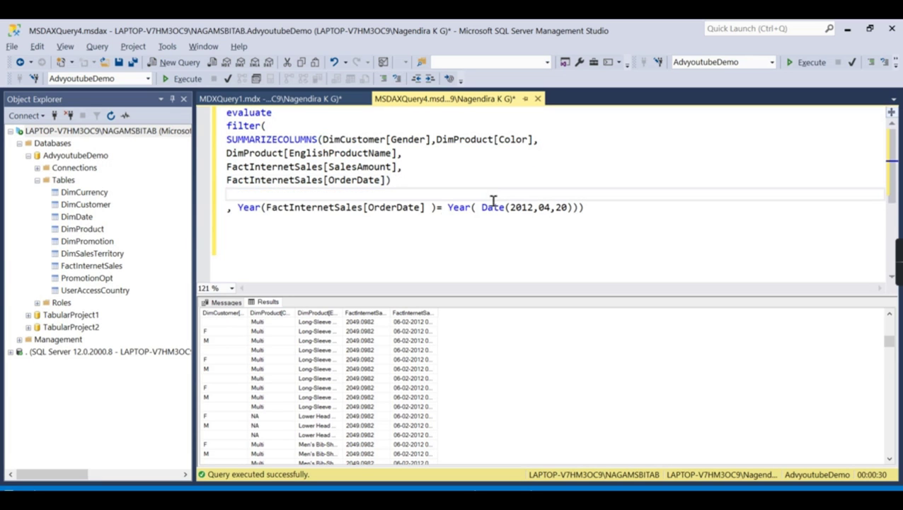
# Highlight filter(, the Year( Date(2012,04,20)) comparison and the SUMMARIZECOLUMNS block to explain them.
pyautogui.doubleClick(236, 126)
pyautogui.click(317, 115)
pyautogui.moveTo(579, 208); pyautogui.dragTo(448, 208)
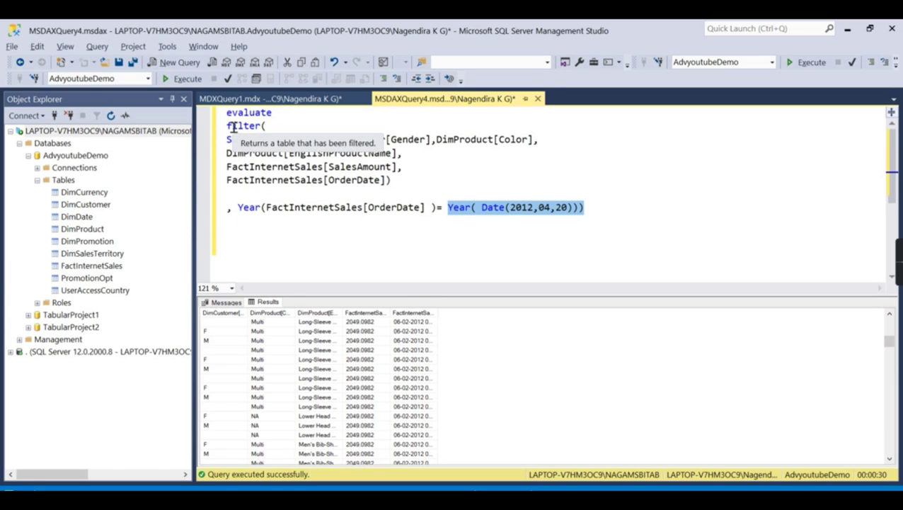
pyautogui.moveTo(228, 126); pyautogui.dragTo(283, 126)
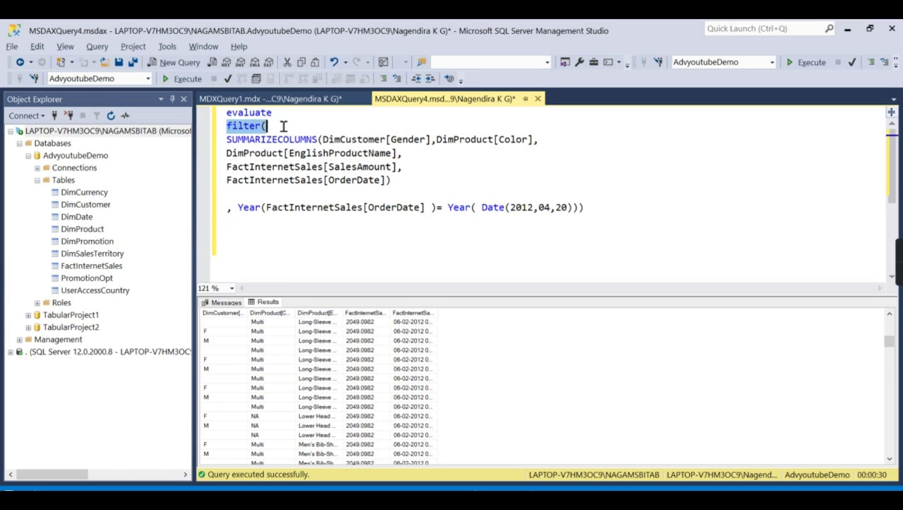
pyautogui.moveTo(391, 181); pyautogui.dragTo(375, 167)
pyautogui.moveTo(272, 127); pyautogui.dragTo(299, 152)
pyautogui.click(383, 180)
pyautogui.click(398, 183)
pyautogui.moveTo(398, 183); pyautogui.dragTo(217, 148)
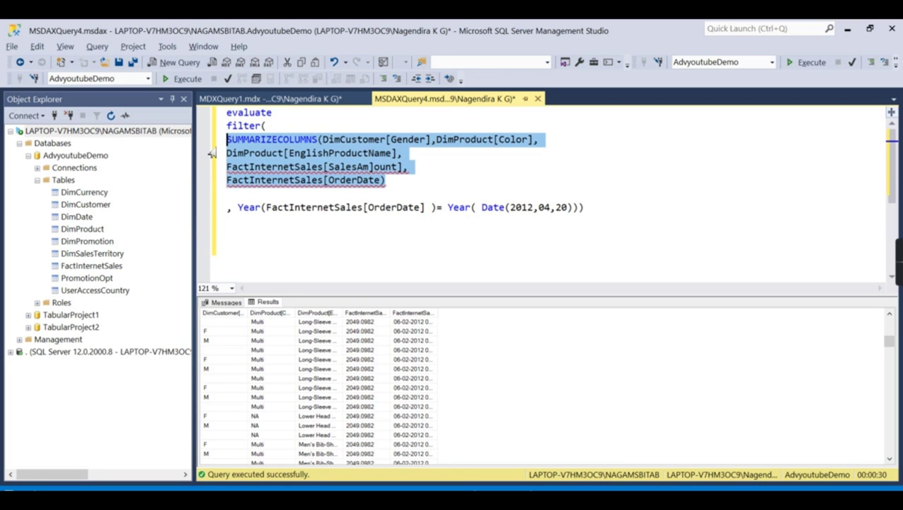
pyautogui.click(427, 187)
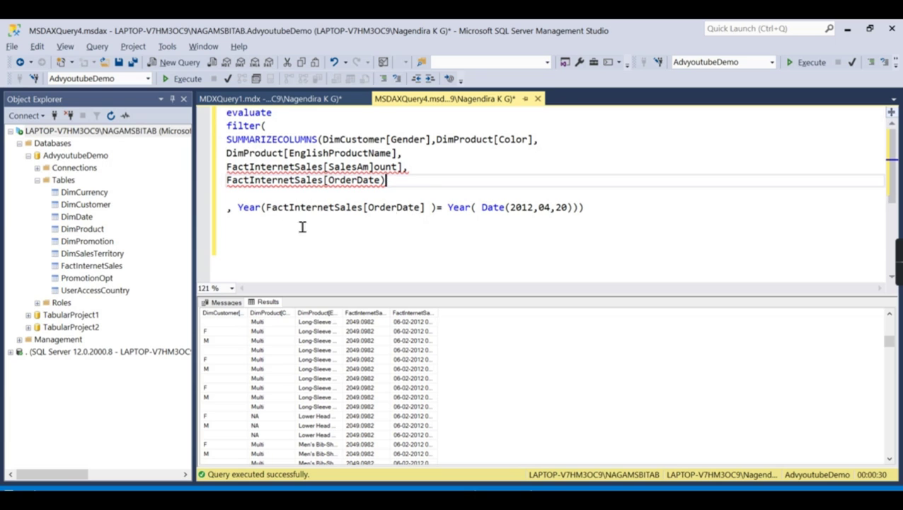
# Check the closing parenthesis of filter( and the ends of the SalesAmount and OrderDate lines.
pyautogui.click(446, 224)
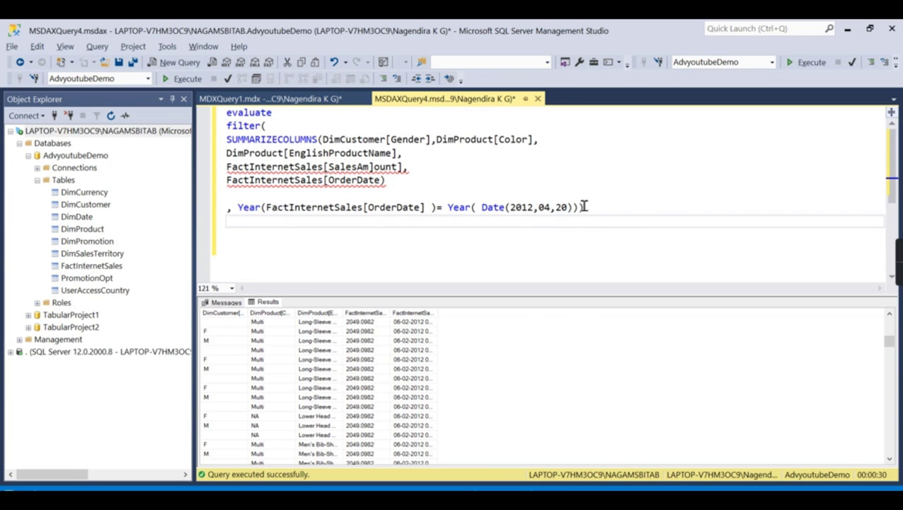
pyautogui.click(619, 211)
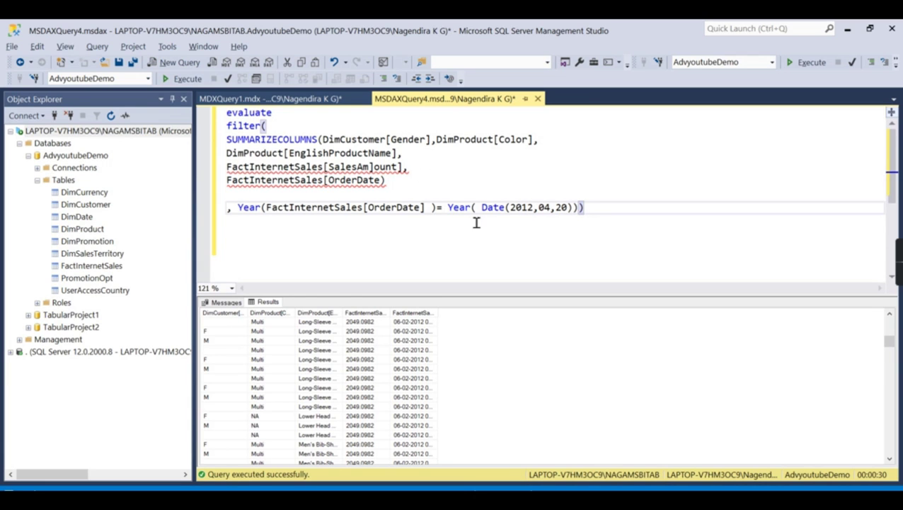
pyautogui.click(641, 167)
pyautogui.click(493, 182)
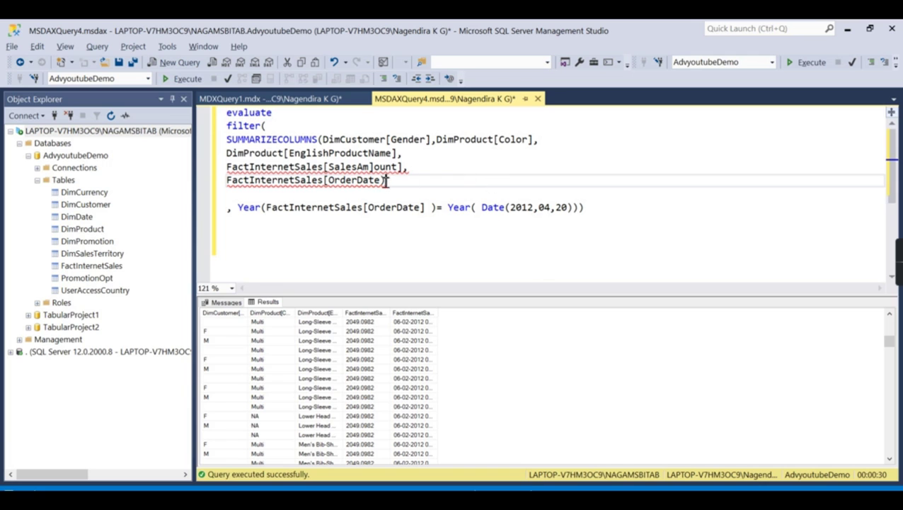
# Undo the stray bracket and comparison edits in the FILTER query and rerun it.
pyautogui.click(178, 80)
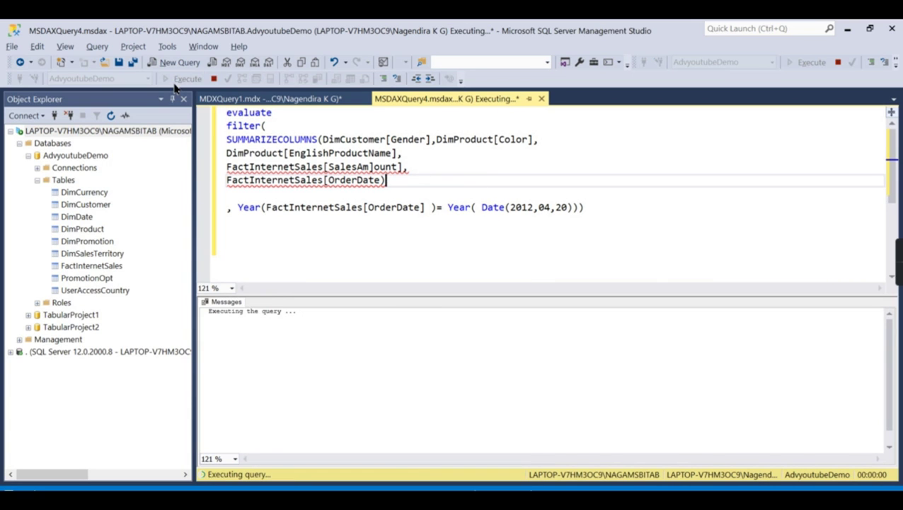
pyautogui.click(447, 244)
pyautogui.hotkey('ctrl', 'z')
pyautogui.tripleClick(446, 236)
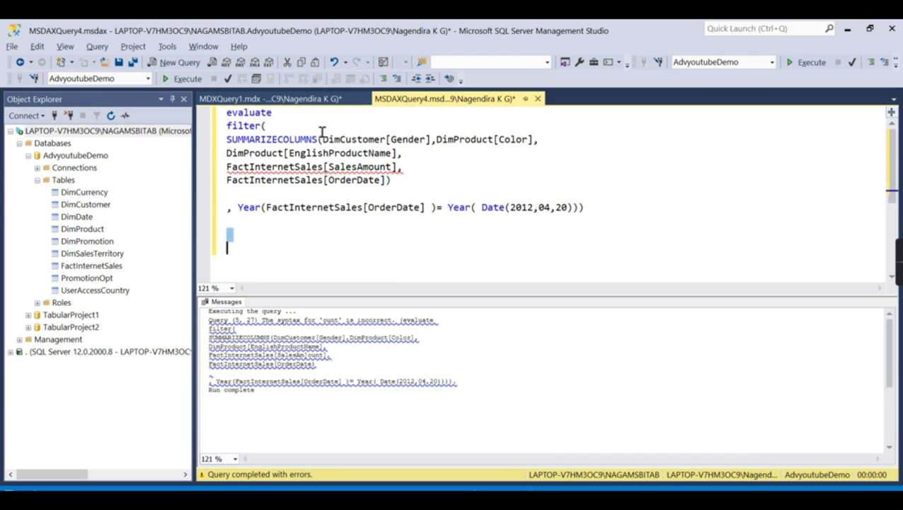
pyautogui.hotkey('ctrl', 'z')
pyautogui.hotkey('ctrl', 'z')
pyautogui.hotkey('ctrl', 'z')
pyautogui.hotkey('ctrl', 'z')
pyautogui.hotkey('ctrl', 'z')
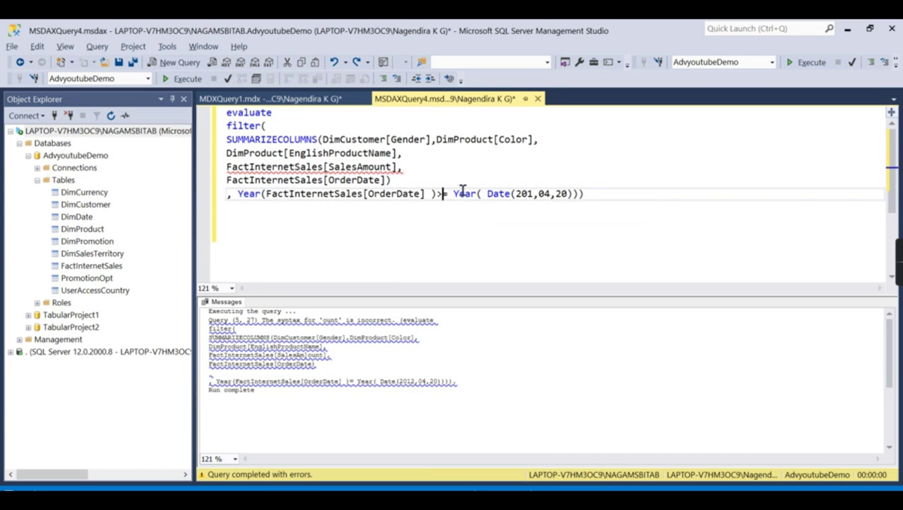
pyautogui.hotkey('ctrl', 'z')
pyautogui.click(442, 235)
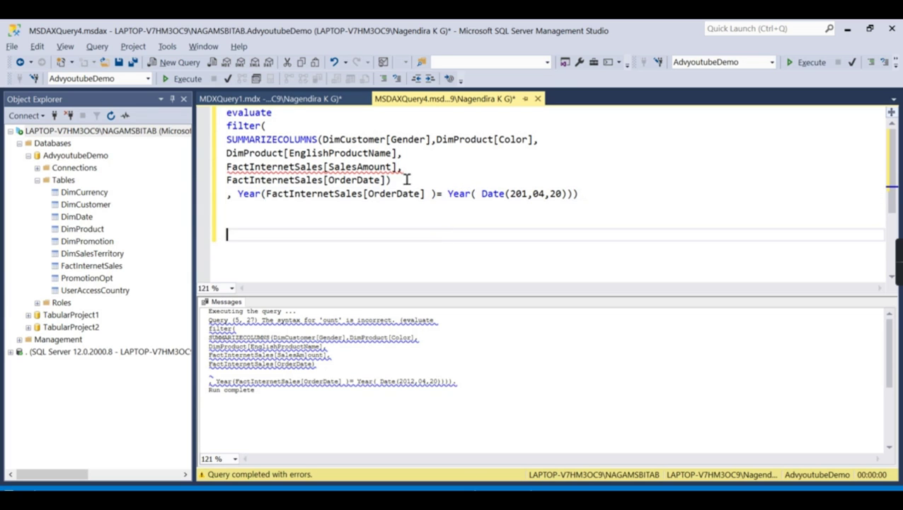
pyautogui.click(183, 78)
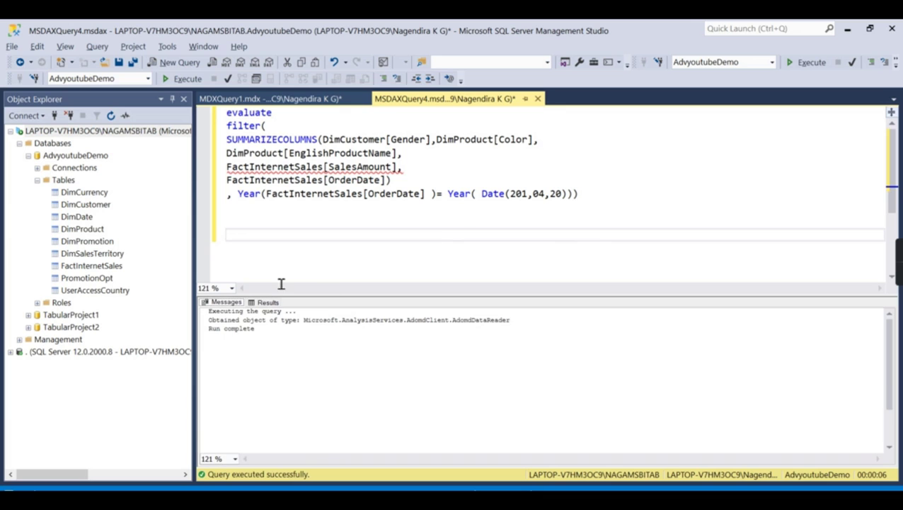
# Rerun the query with the Date year set to 2012, then select the whole DAX query.
pyautogui.click(529, 194)
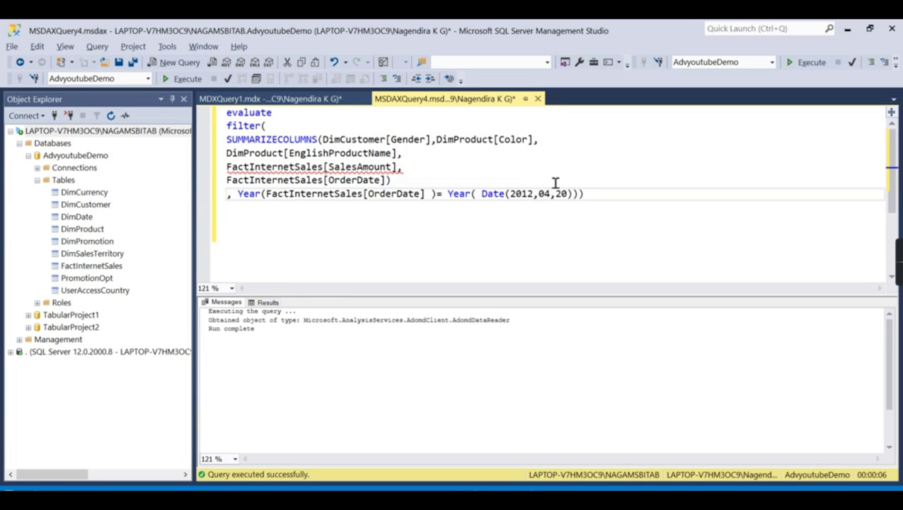
pyautogui.click(533, 193)
pyautogui.click(183, 78)
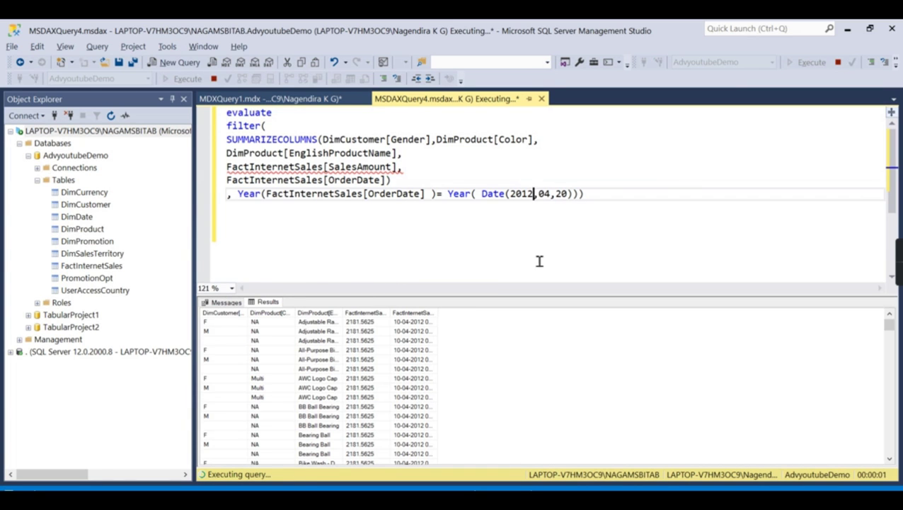
pyautogui.moveTo(700, 255); pyautogui.dragTo(100, 101)
pyautogui.hotkey('ctrl', 'c')
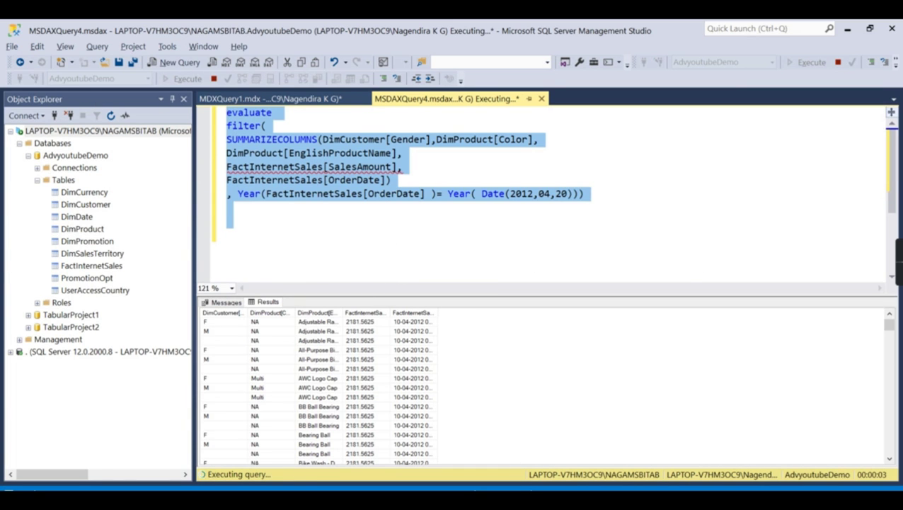
pyautogui.click(606, 489)
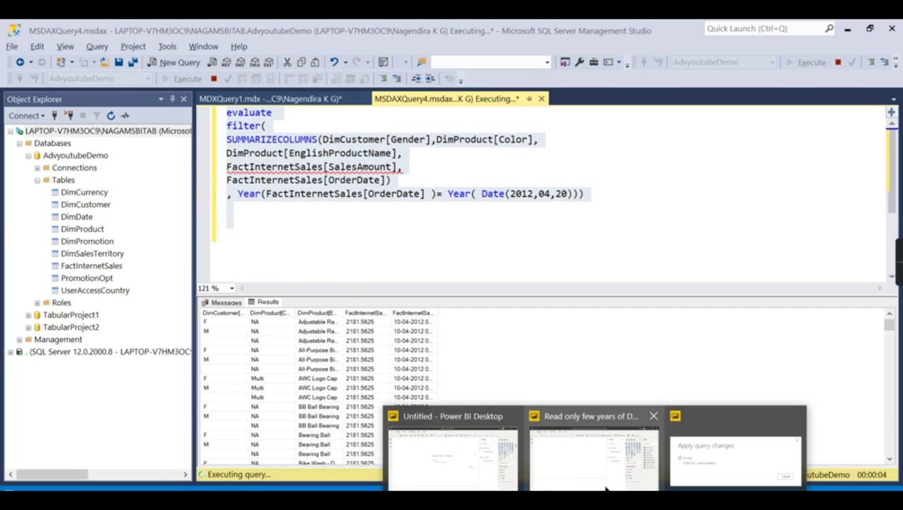
# Cancel the million-row load in the Untitled report and expand the Fields pane.
pyautogui.click(696, 452)
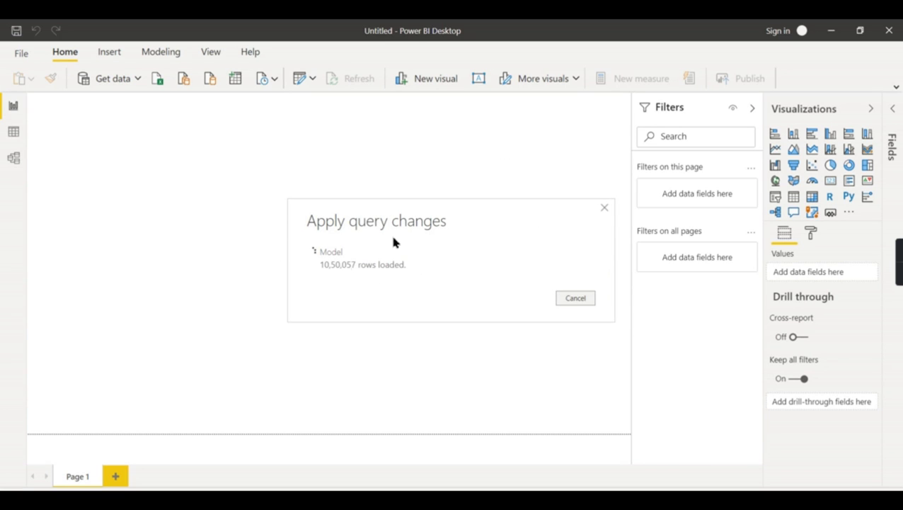
pyautogui.click(579, 300)
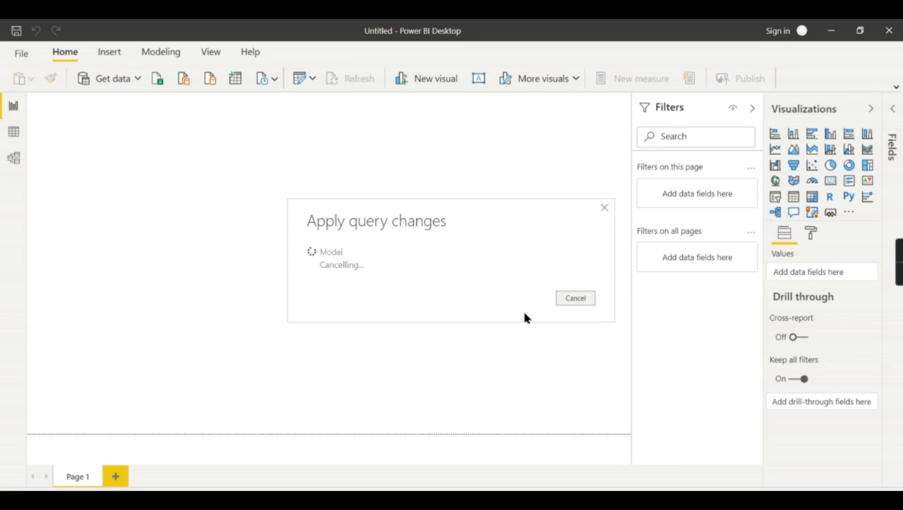
pyautogui.click(606, 208)
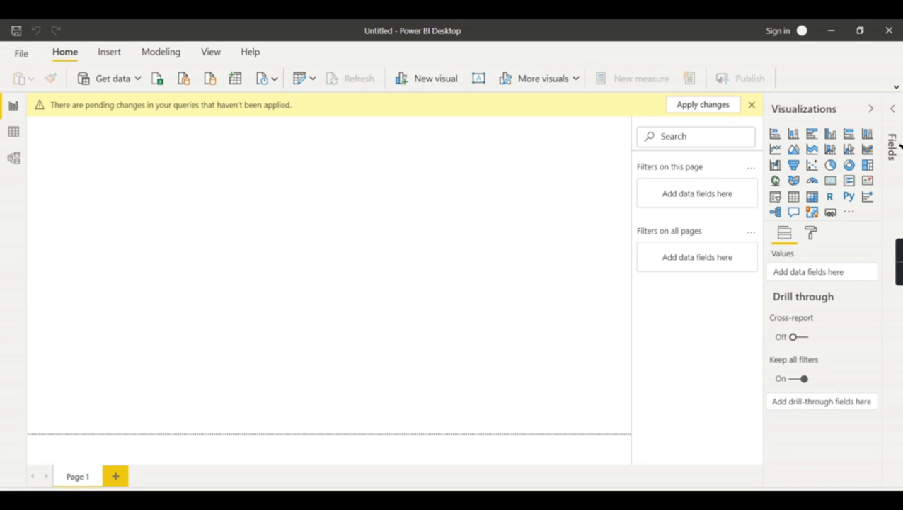
pyautogui.click(893, 111)
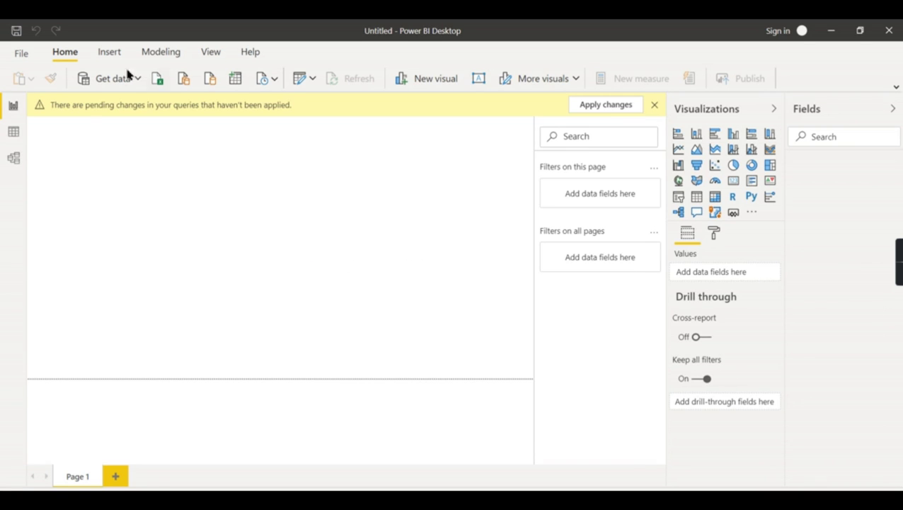
# Choose Analysis Services as the data source and paste the 2012 DAX query into the optional query box.
pyautogui.click(137, 78)
pyautogui.click(134, 212)
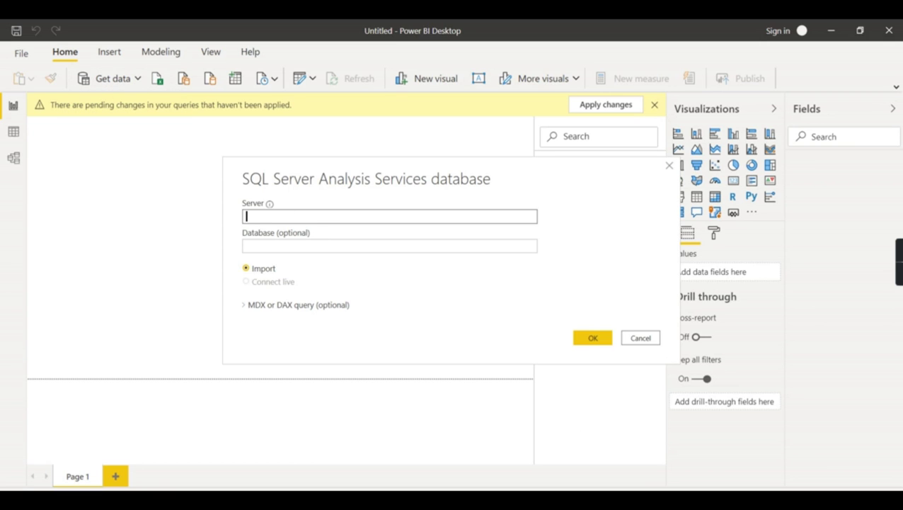
pyautogui.click(248, 306)
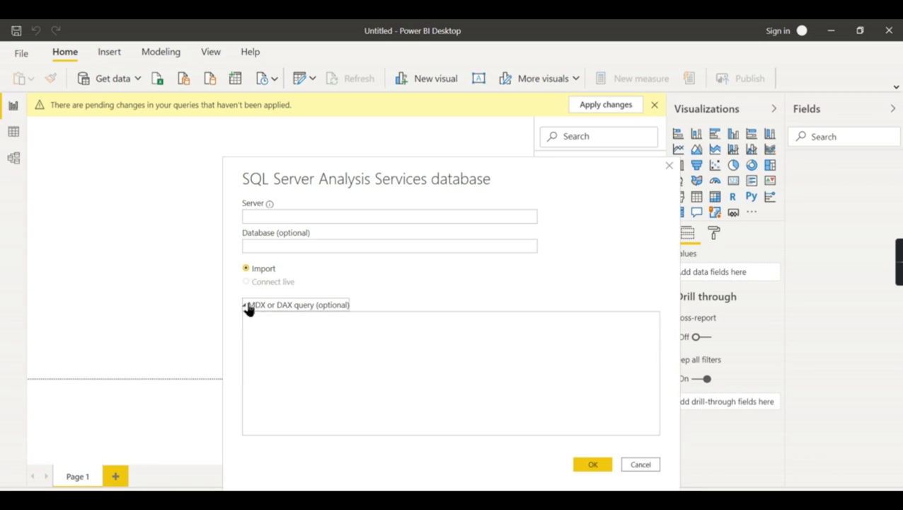
pyautogui.click(309, 345)
pyautogui.hotkey('ctrl', 'v')
pyautogui.click(272, 216)
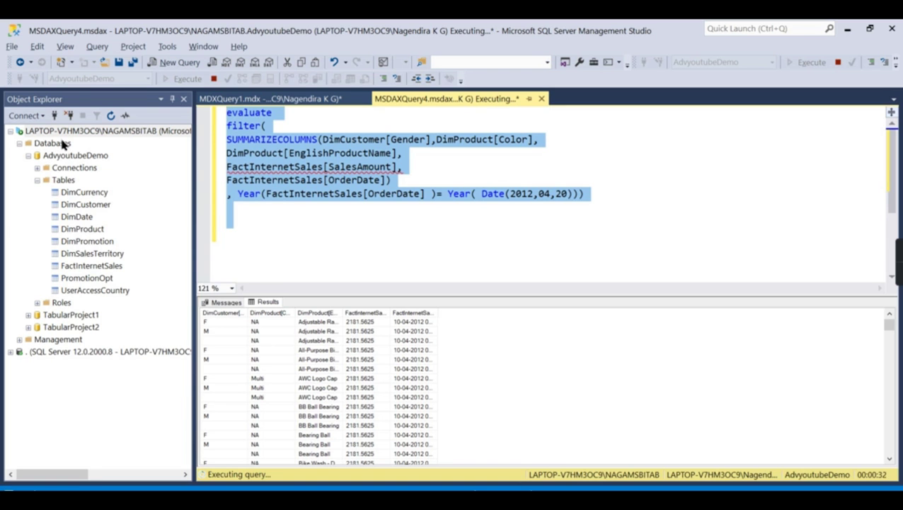
# Copy the Analysis Services server name from Object Explorer's Connect dialog.
pyautogui.click(62, 133)
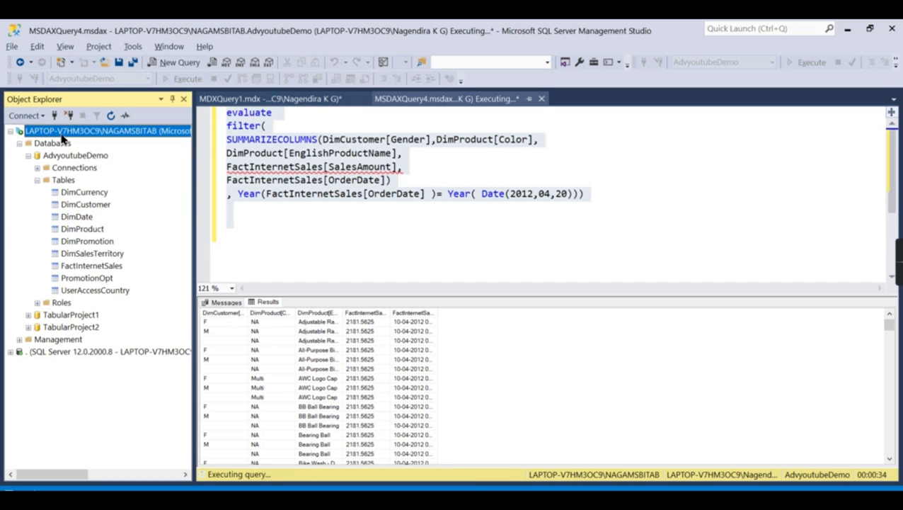
pyautogui.click(35, 116)
pyautogui.click(173, 134)
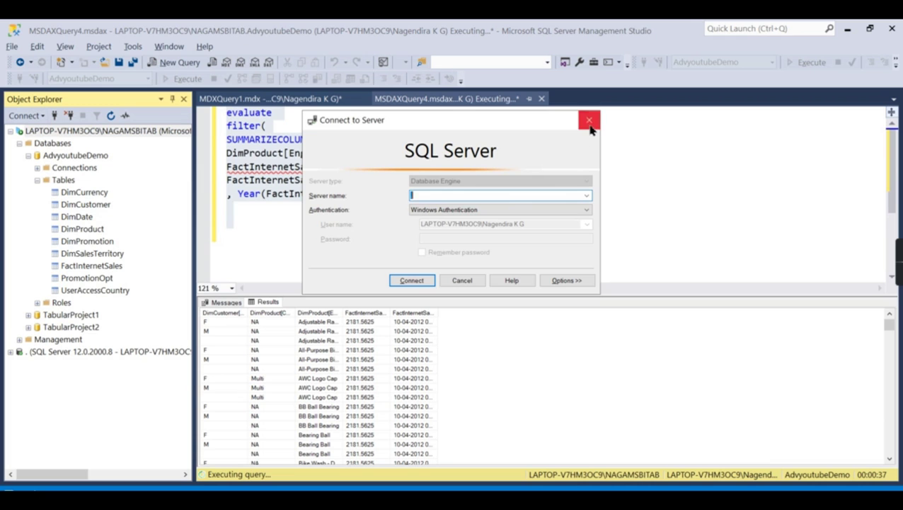
pyautogui.click(589, 119)
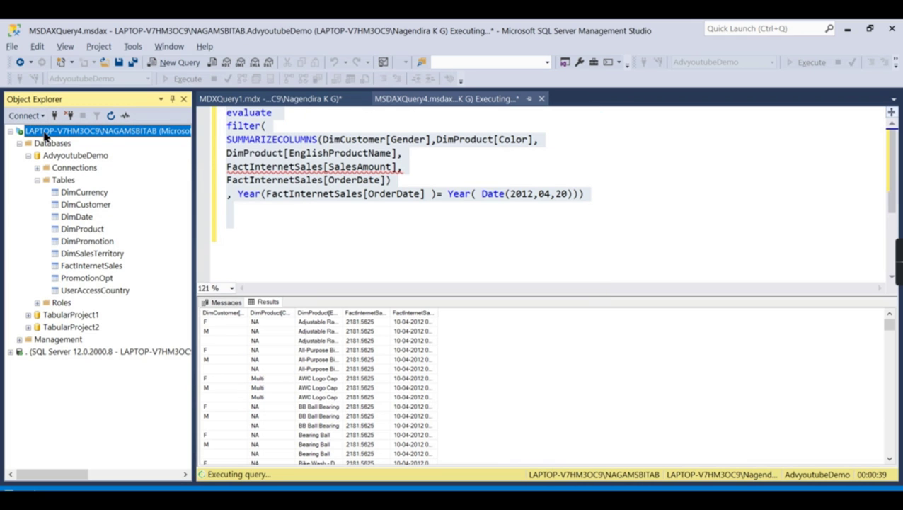
pyautogui.click(27, 116)
pyautogui.click(50, 145)
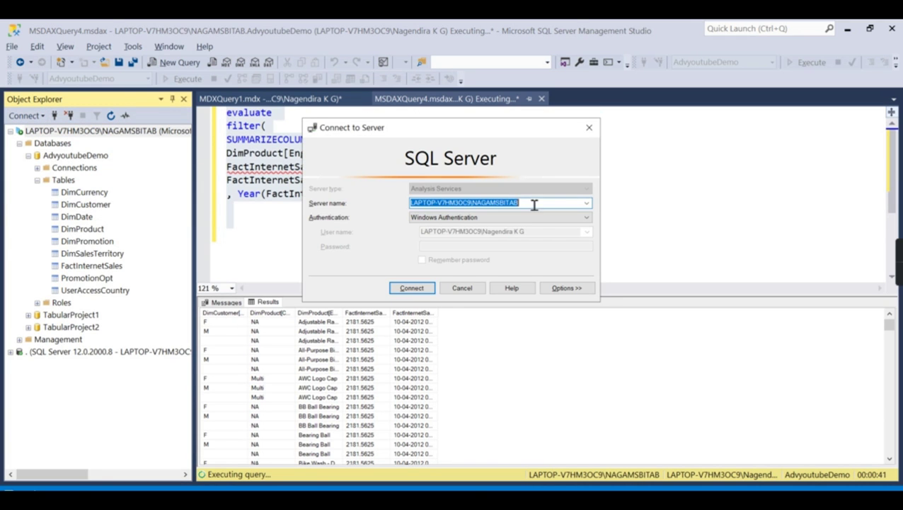
pyautogui.click(588, 128)
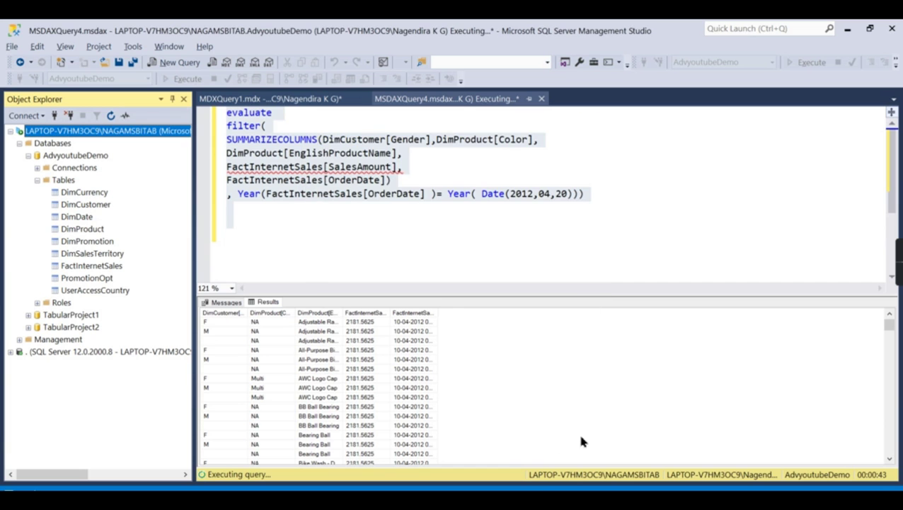
# Paste the server name into Power BI's Server box and copy the AdvyoutubeDemo database name.
pyautogui.click(575, 457)
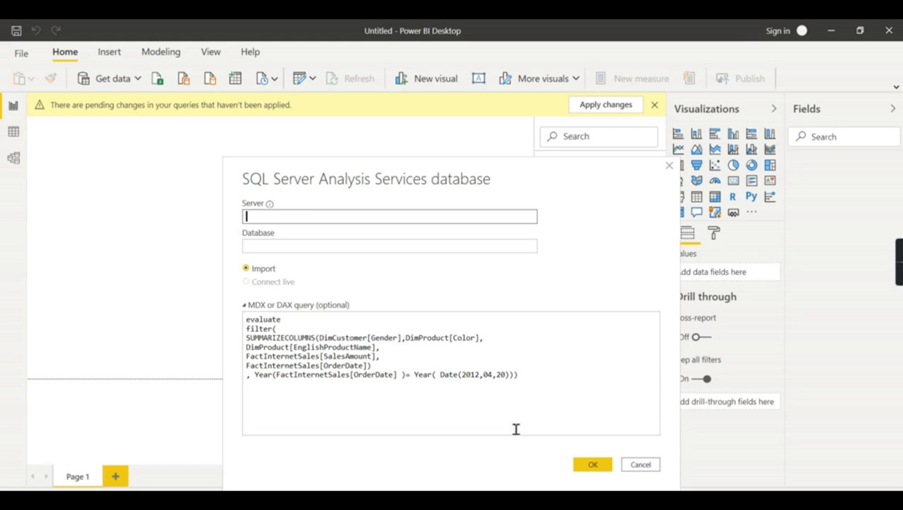
pyautogui.write('LAPTOP-V7HM3OC9\\NAGAMSBITAB')
pyautogui.hotkey('alt', 'Tab')
pyautogui.click(75, 155)
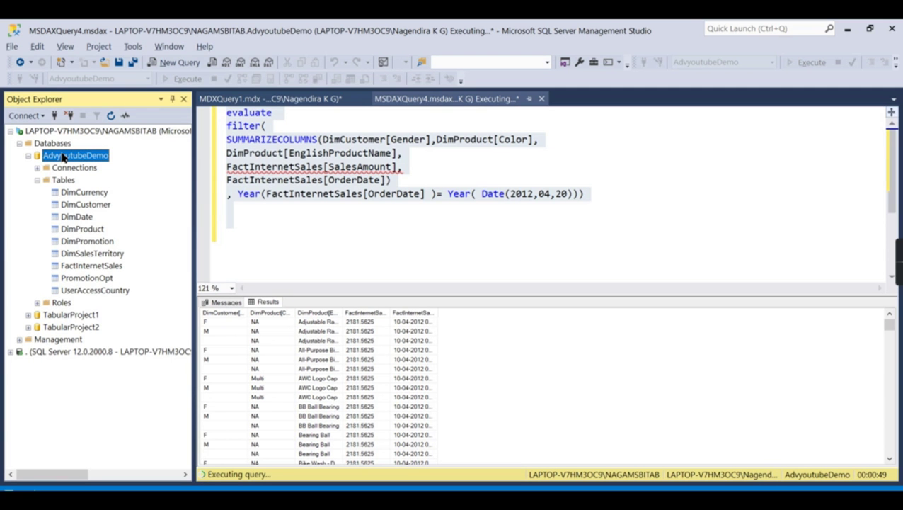
pyautogui.click(66, 157)
pyautogui.hotkey('ctrl', 'c')
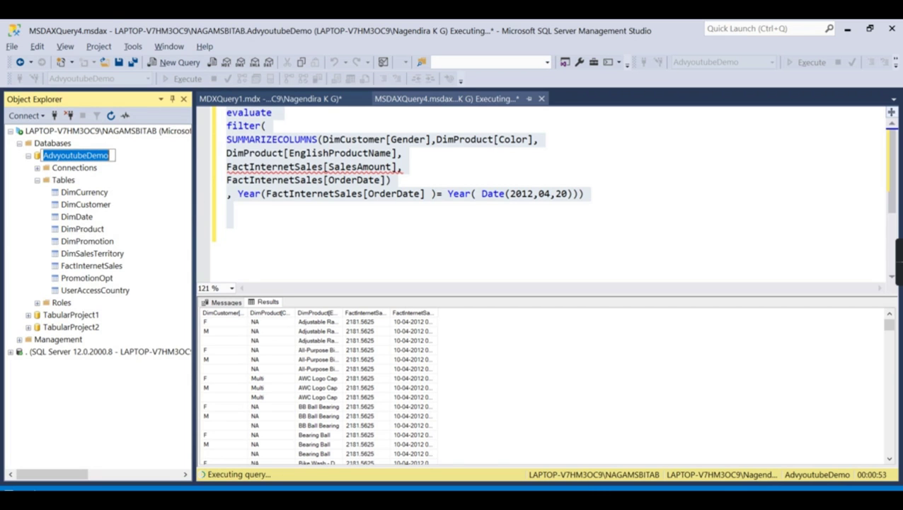
# Enter AdvyoutubeDemo as the database, run the DAX query, and load the 2012 rows as Query1.
pyautogui.click(539, 447)
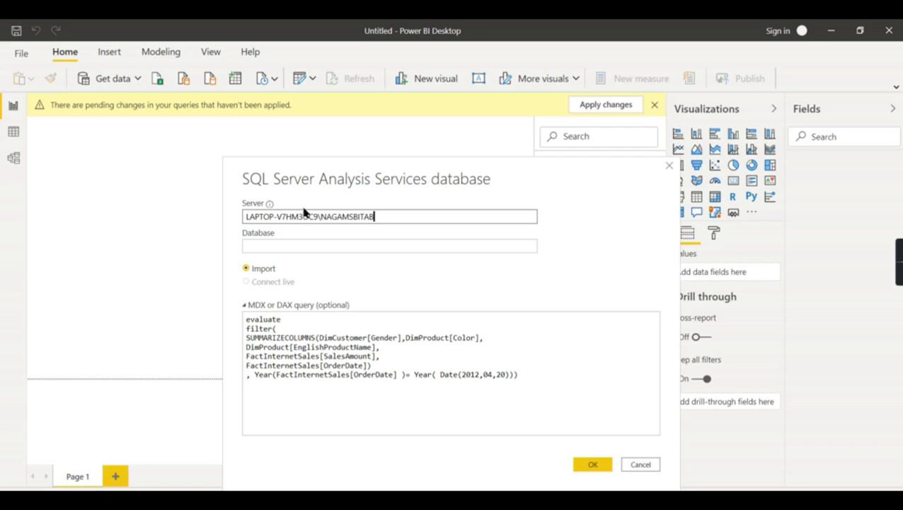
pyautogui.click(298, 247)
pyautogui.hotkey('ctrl', 'v')
pyautogui.click(268, 338)
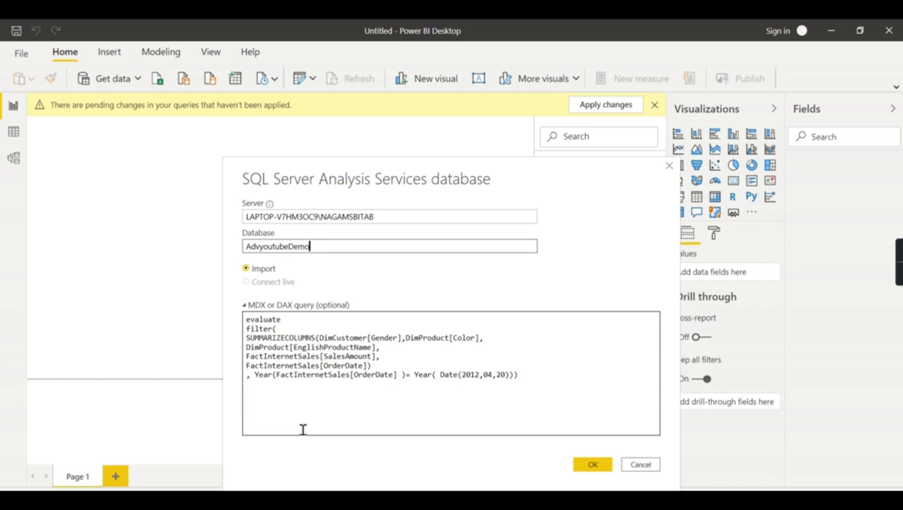
pyautogui.click(580, 466)
pyautogui.click(580, 466)
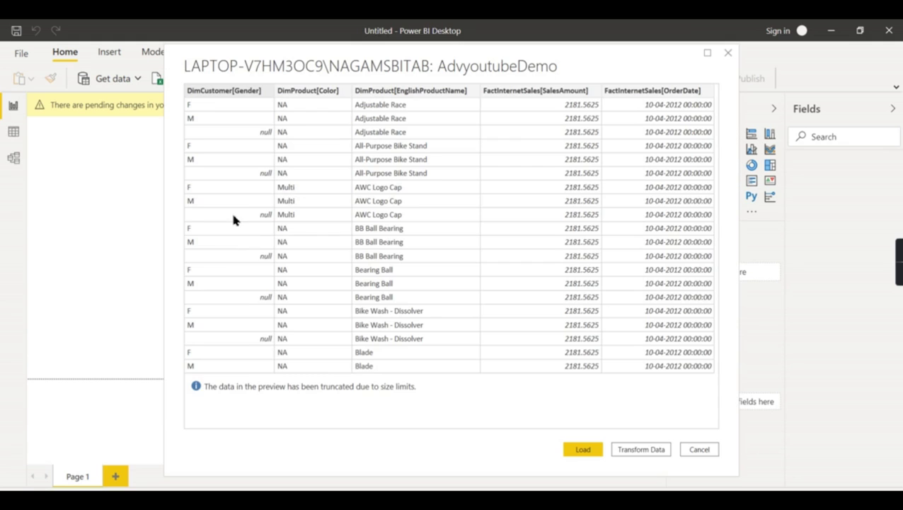
pyautogui.click(583, 449)
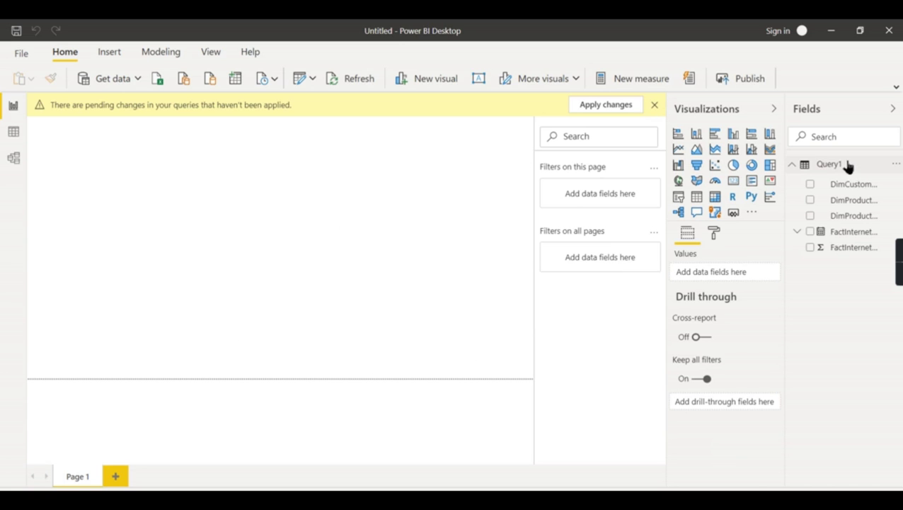
# Try renaming Query1 to Model, dismiss the pending changes warning, and expand Query1's columns.
pyautogui.click(848, 165)
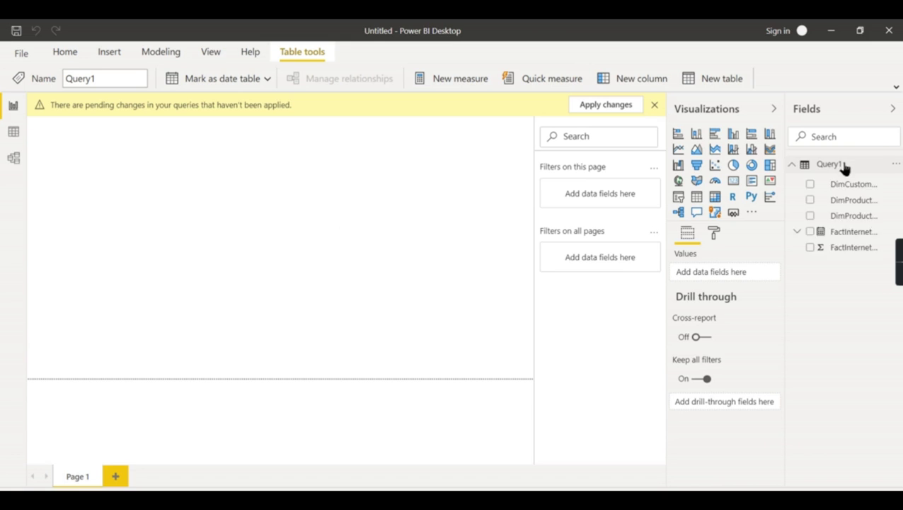
pyautogui.doubleClick(845, 165)
pyautogui.write('Model')
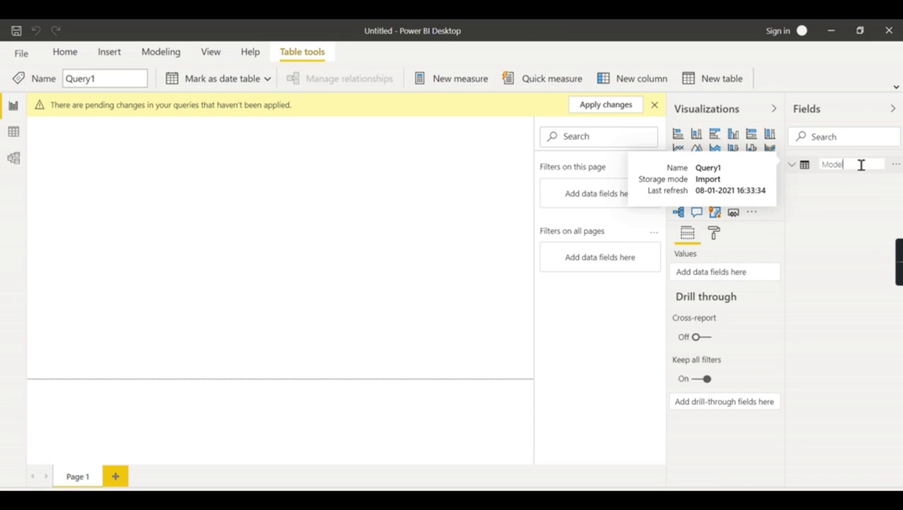
pyautogui.press('Return')
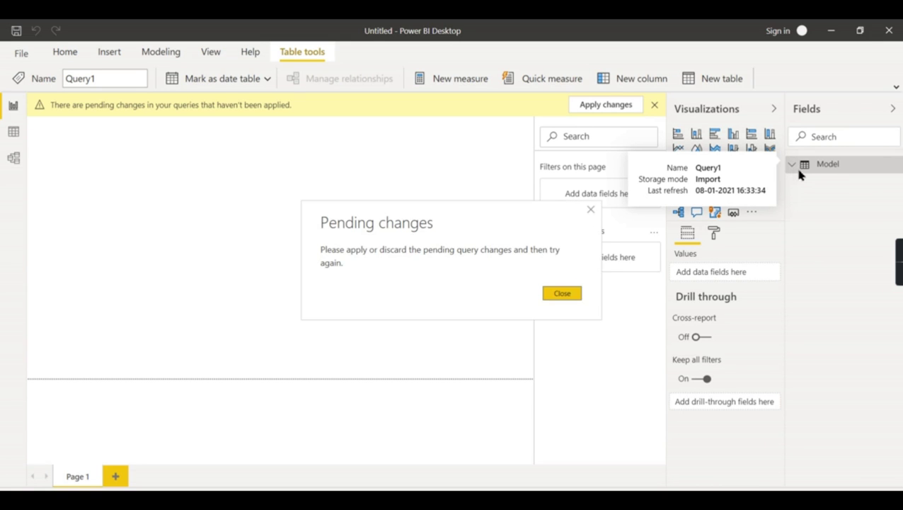
pyautogui.click(567, 293)
pyautogui.click(800, 167)
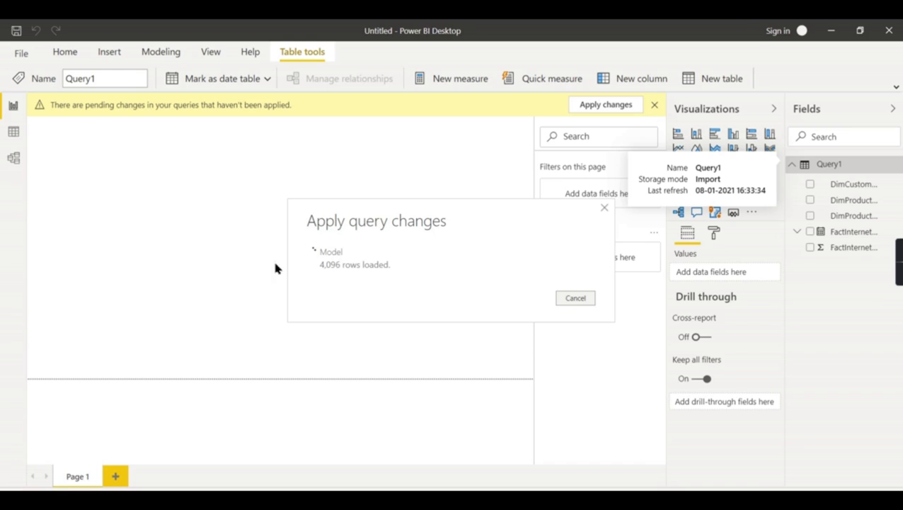
# Inspect the single Query1 table and its properties in Model view.
pyautogui.click(604, 207)
pyautogui.click(13, 157)
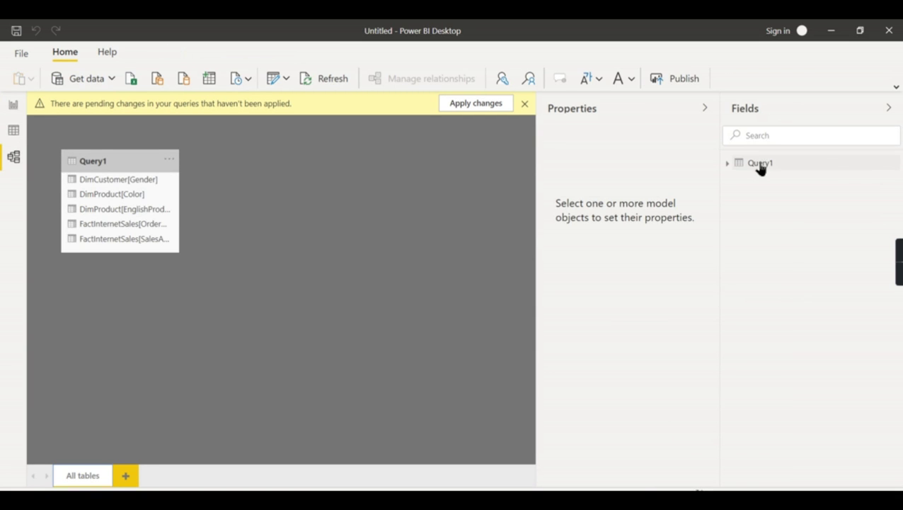
pyautogui.click(12, 105)
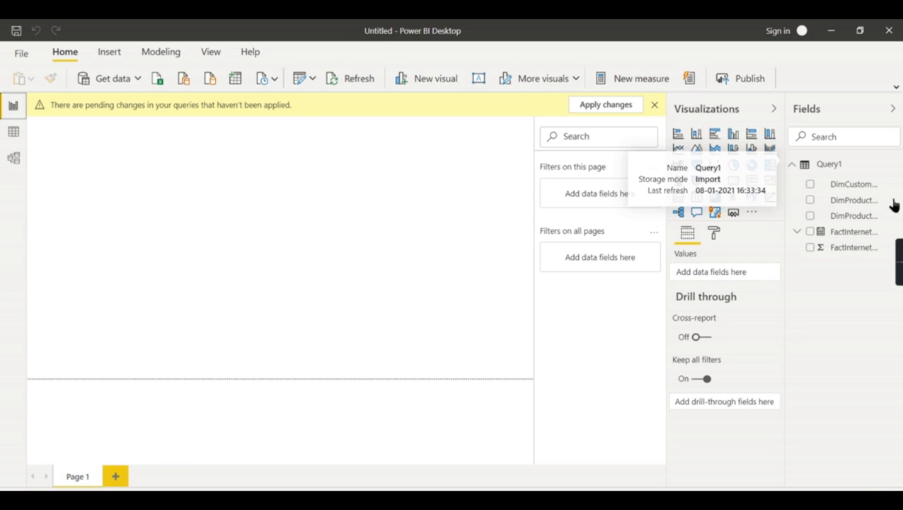
pyautogui.click(835, 165)
pyautogui.click(14, 158)
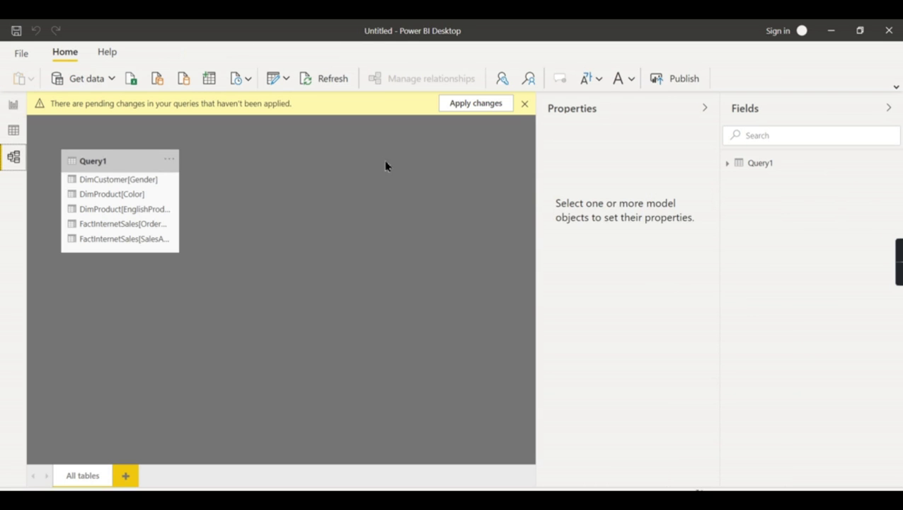
pyautogui.click(145, 165)
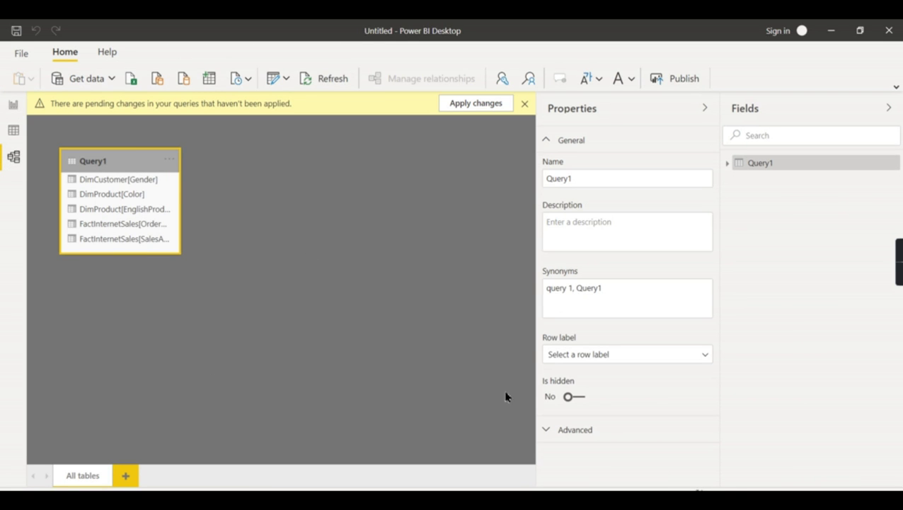
# View the other Power BI report's multi-table model, then return to the Untitled report.
pyautogui.moveTo(594, 499)
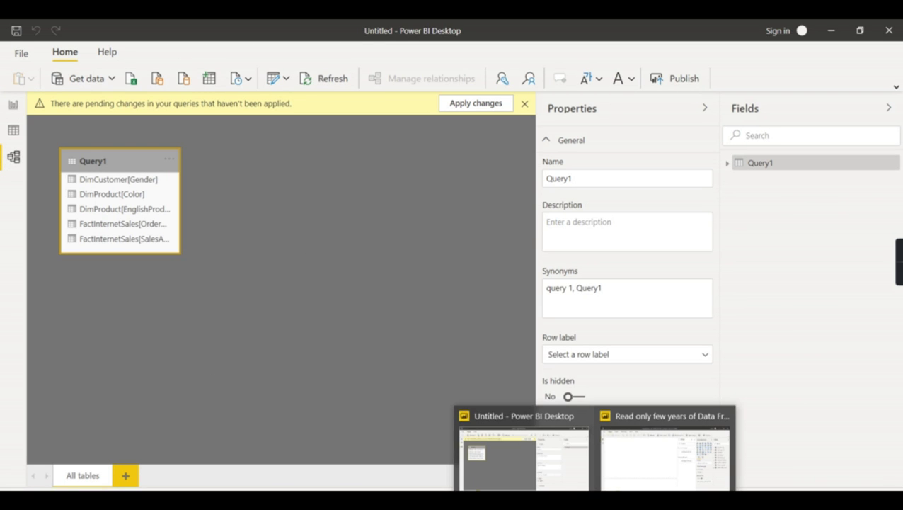
pyautogui.click(626, 473)
pyautogui.click(14, 132)
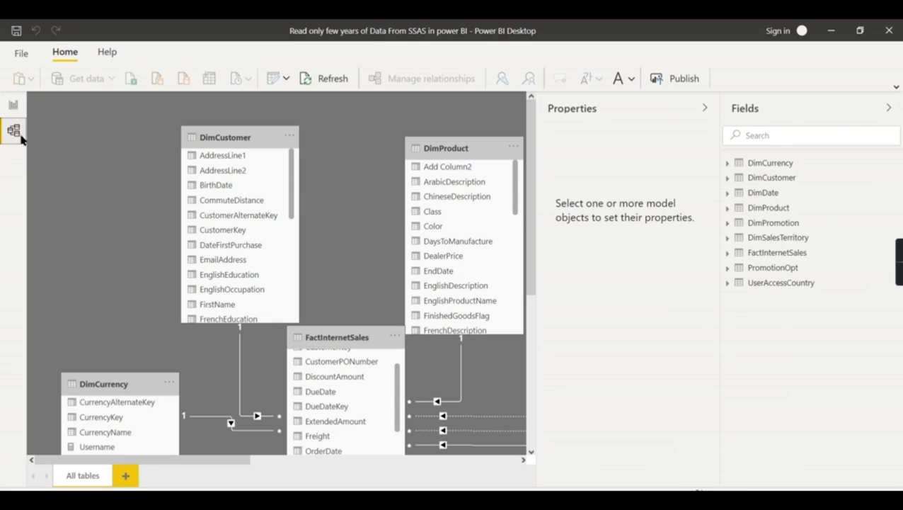
pyautogui.scroll(-3, 269, 269)
pyautogui.scroll(2, 447, 373)
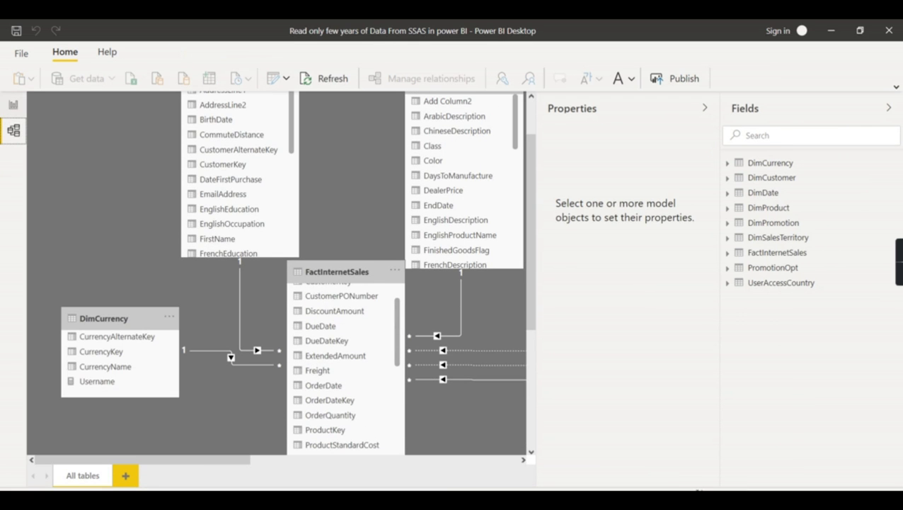
pyautogui.hotkey('alt', 'Tab')
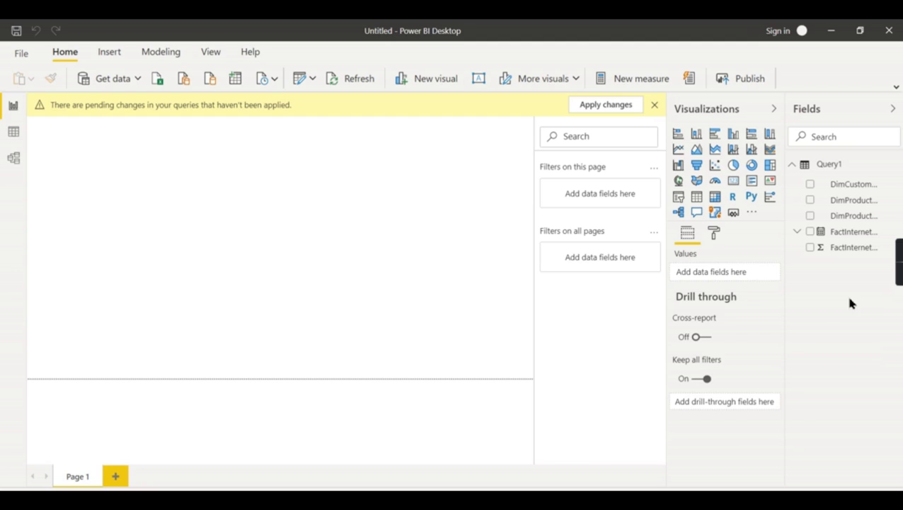